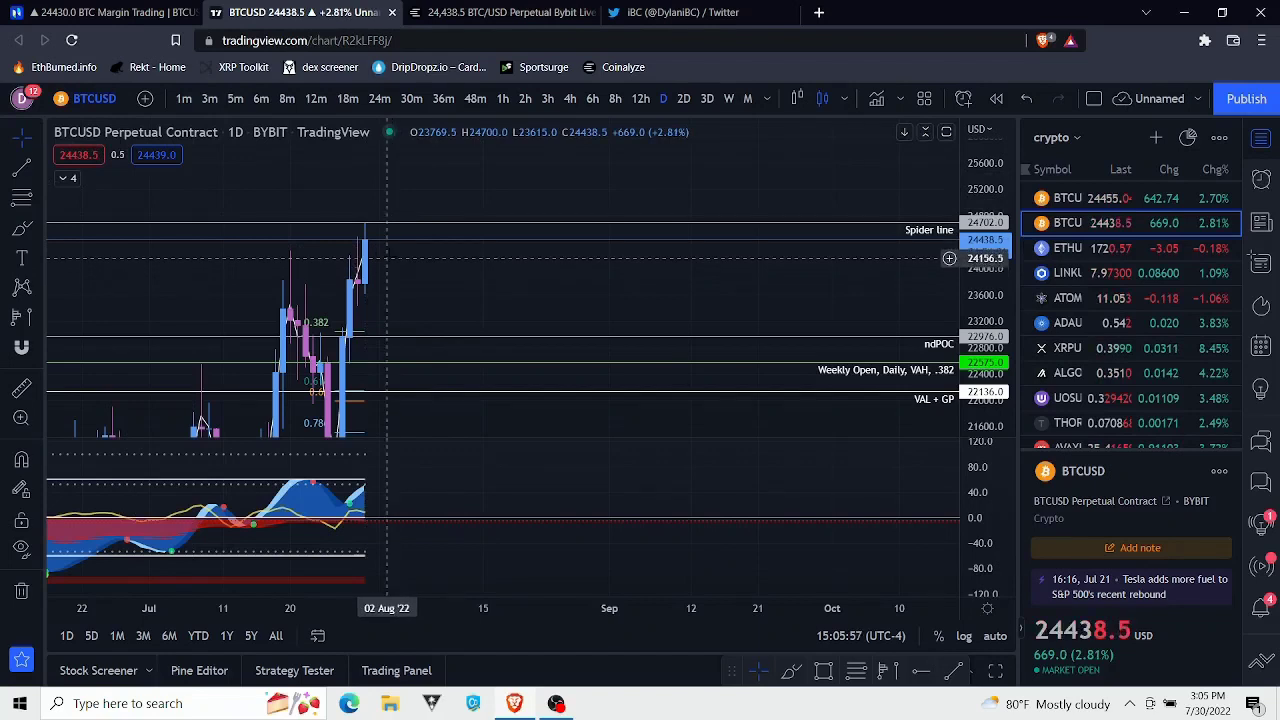
Step: Draw yellow trend lines across the late-July price highs and the matching oscillator peaks on the daily BTCUSD chart
click(20, 228)
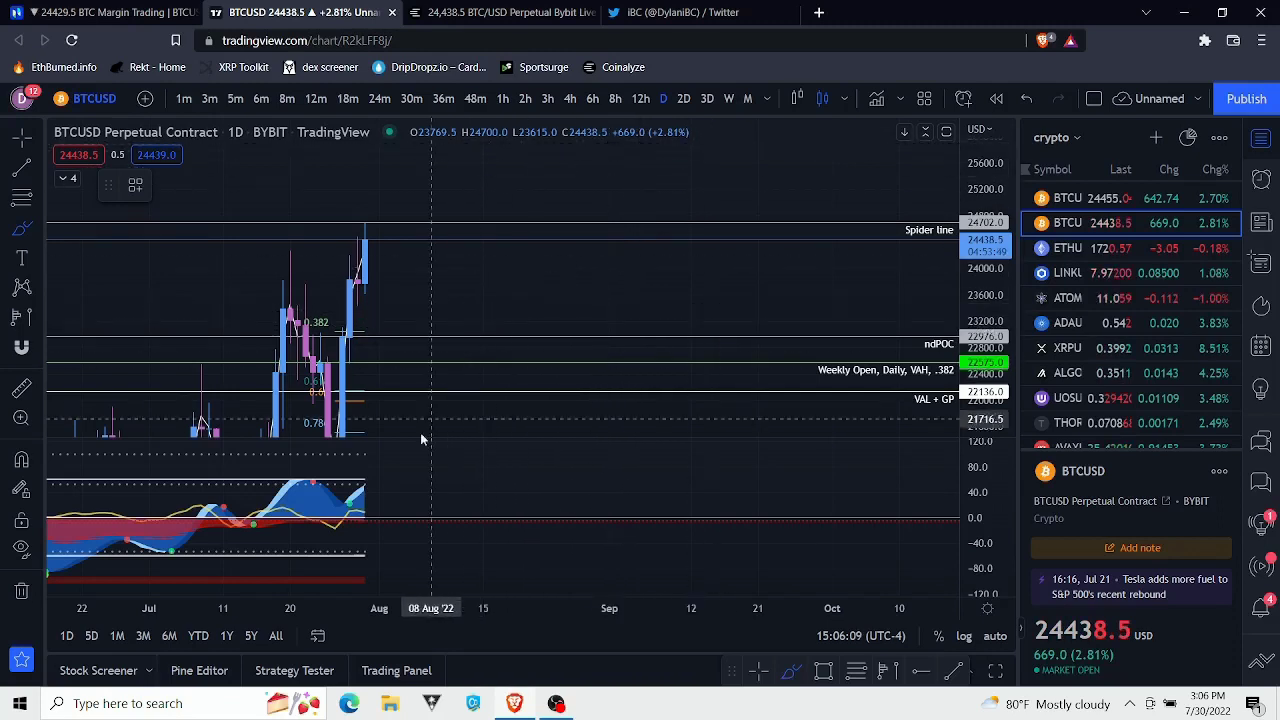
scroll(388, 468, down, 2)
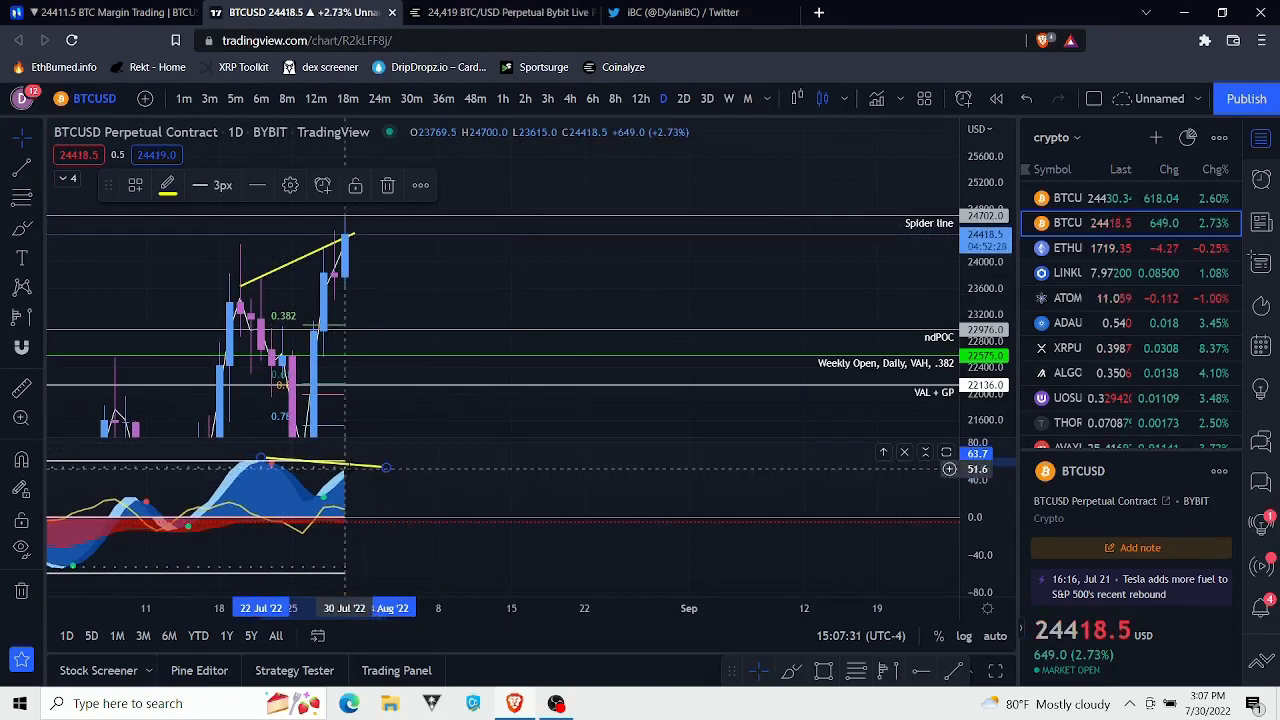
drag(434, 301, 443, 310)
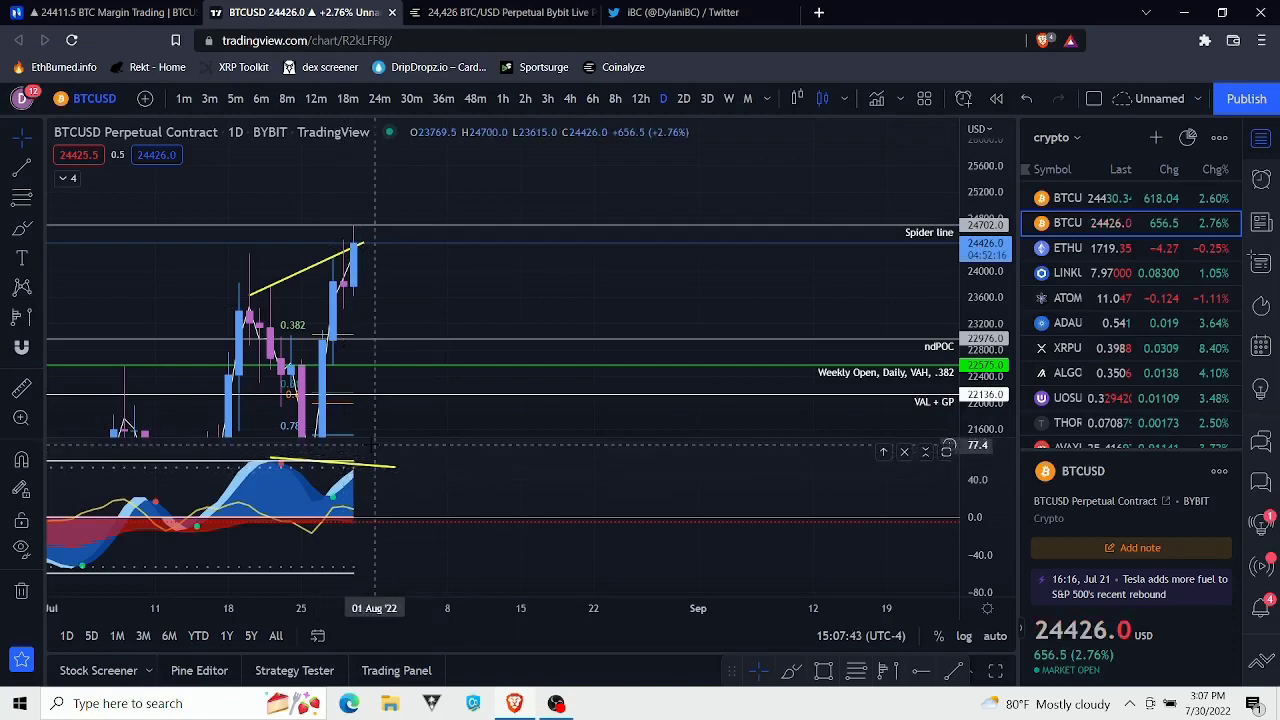
scroll(430, 300, down, 2)
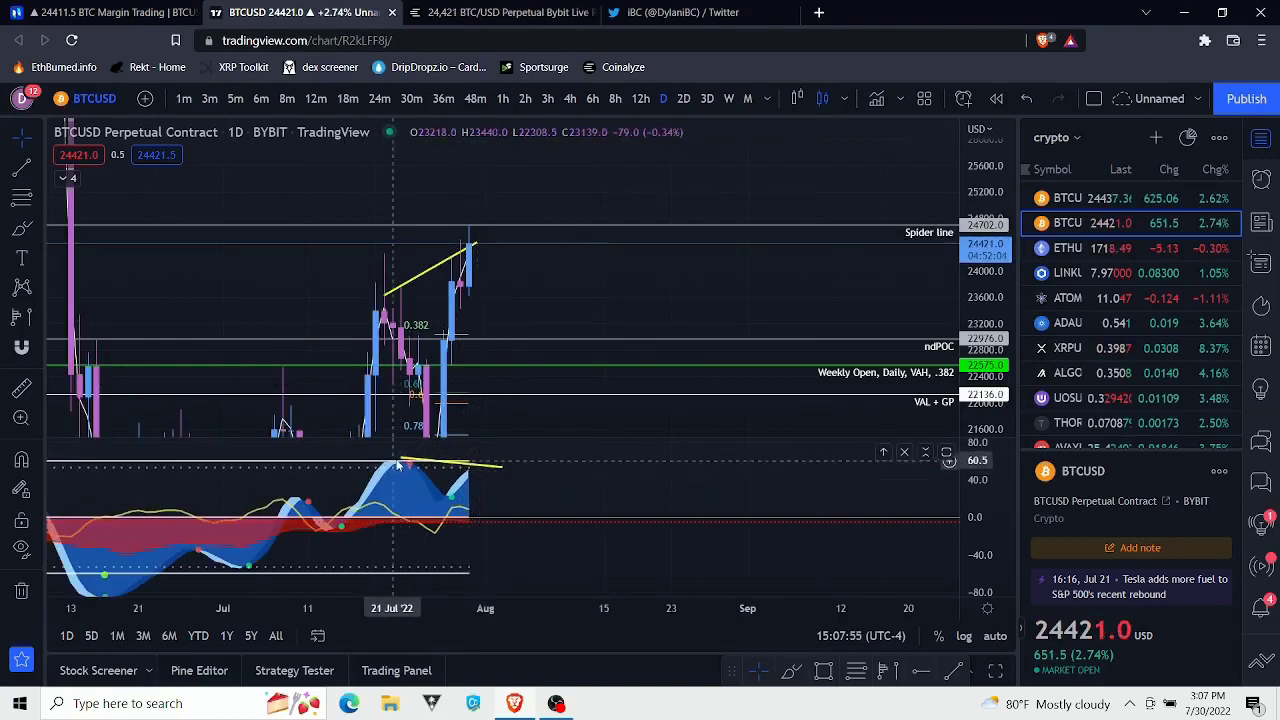
Step: Brush a line from the early-July price high up to the late-July high on the daily chart, and remove it
drag(978, 547, 978, 434)
scroll(616, 489, down, 2)
drag(977, 480, 977, 530)
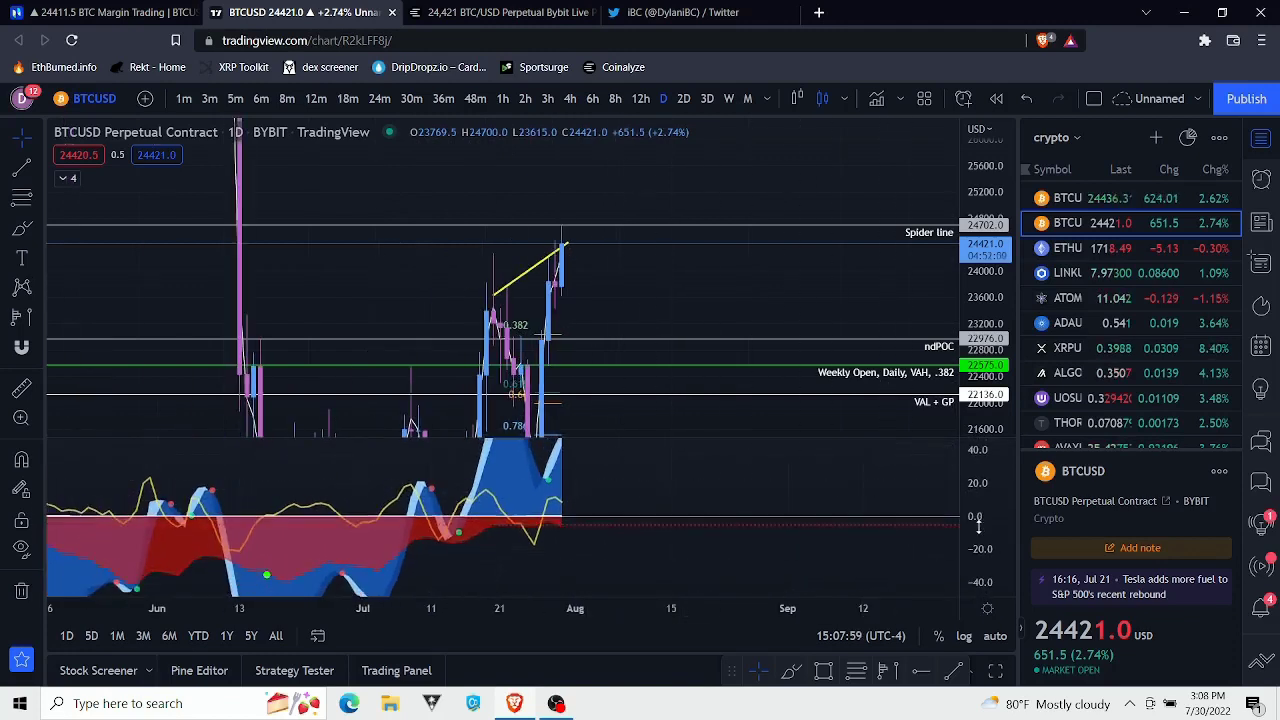
click(22, 228)
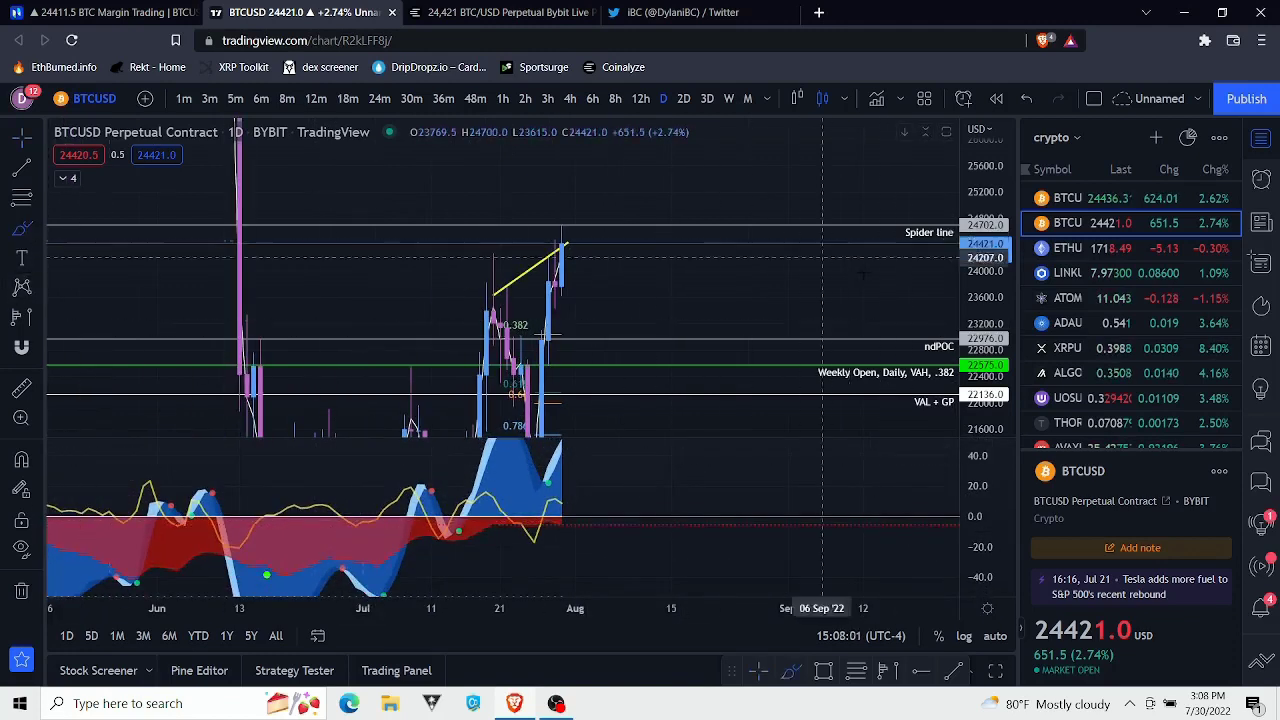
drag(972, 268, 984, 352)
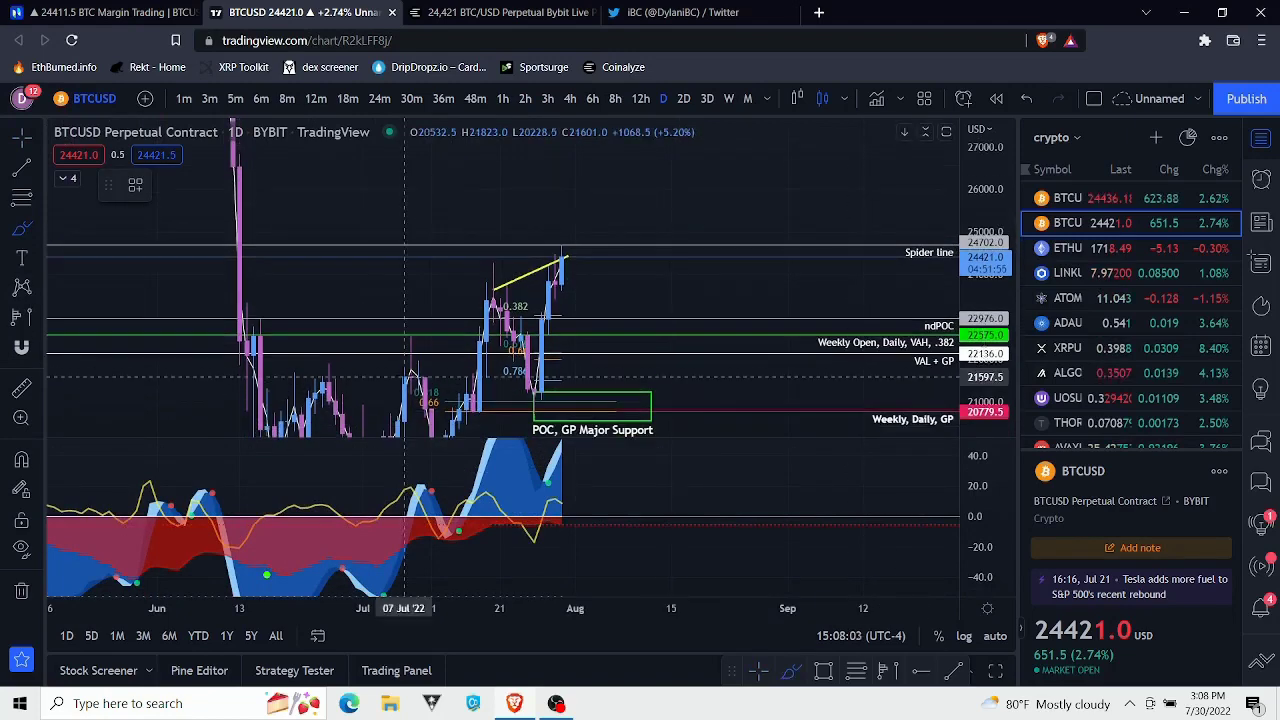
drag(414, 352, 493, 285)
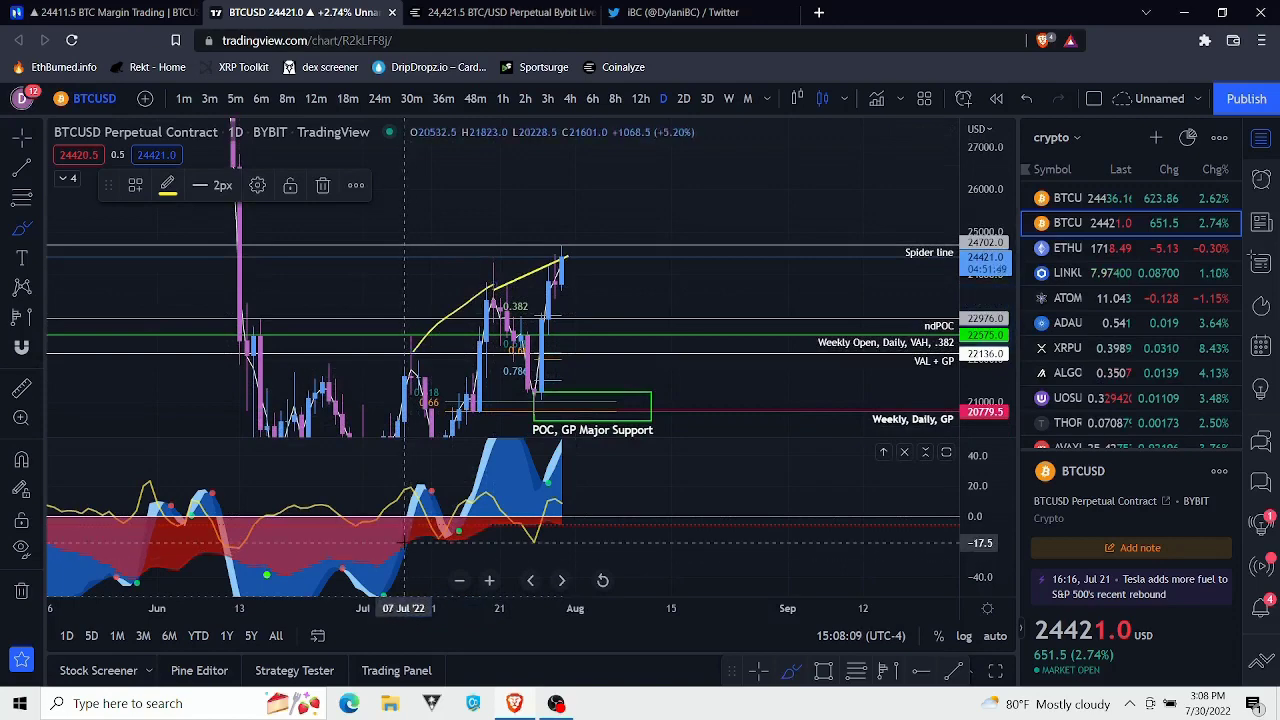
key(Delete)
Step: Try brush marks along the red money flow area in the daily oscillator pane, and undo them
drag(988, 559, 982, 514)
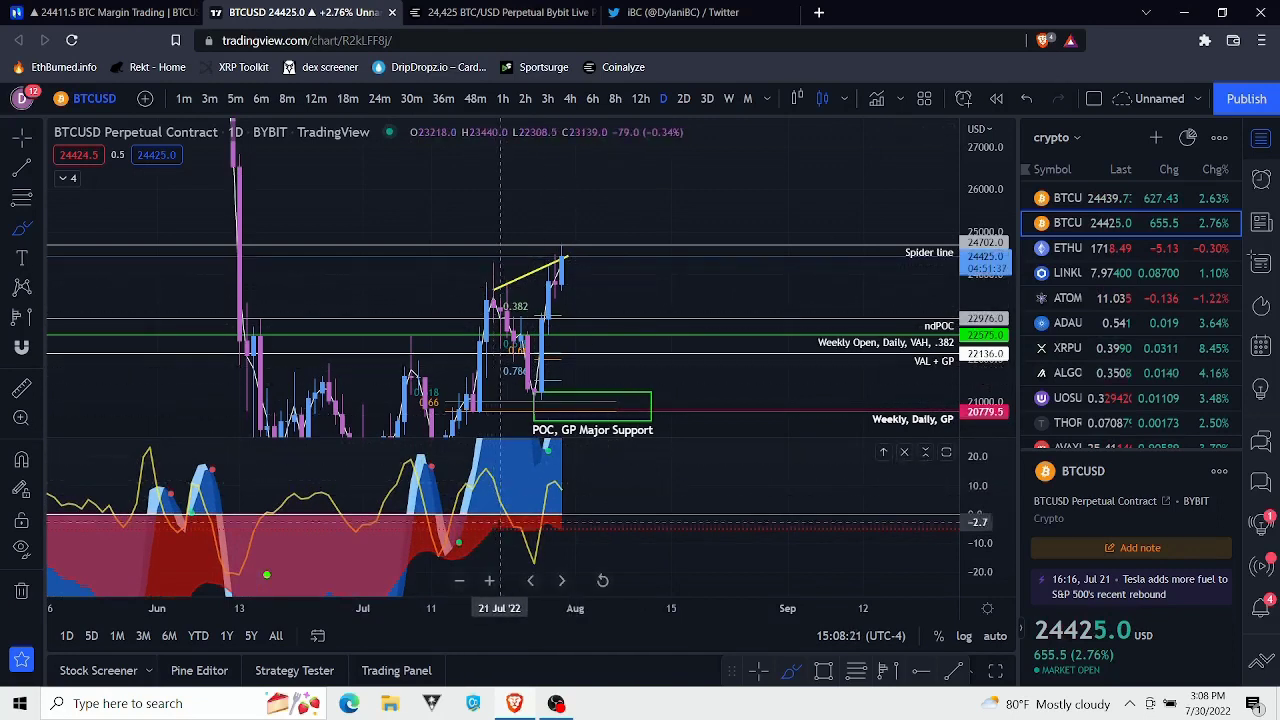
click(500, 529)
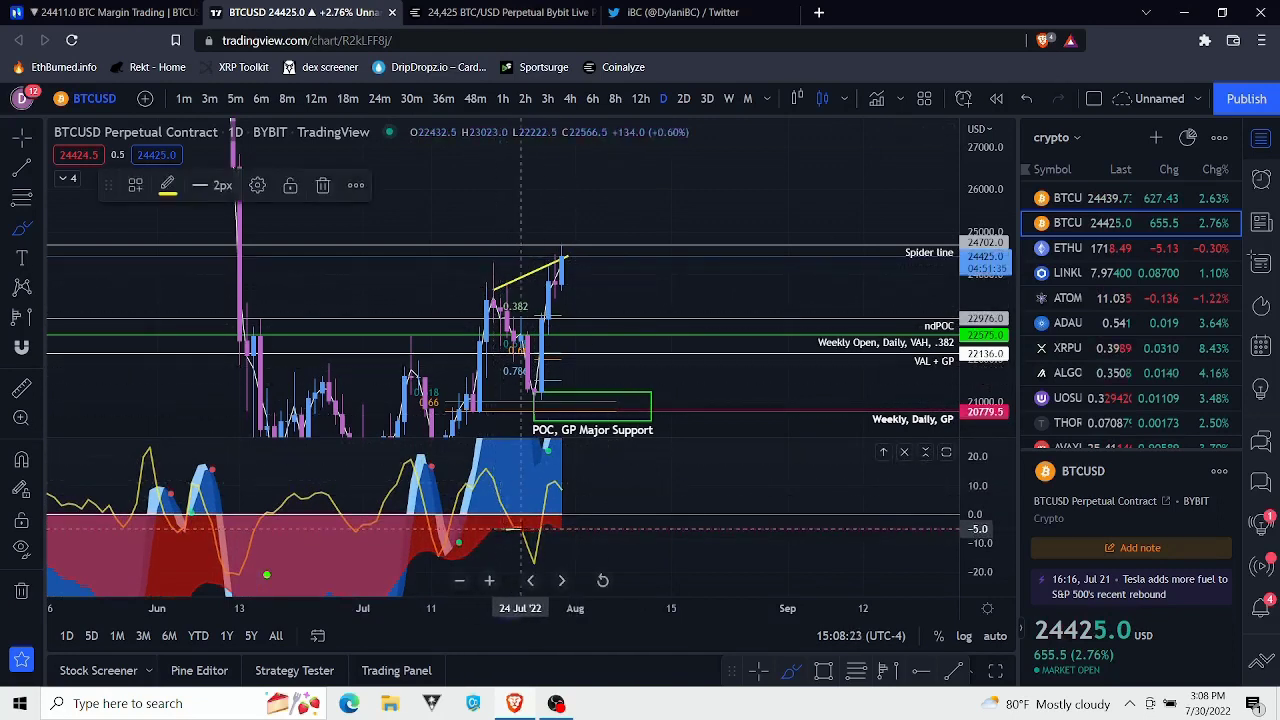
drag(548, 529, 569, 527)
key(ctrl+z)
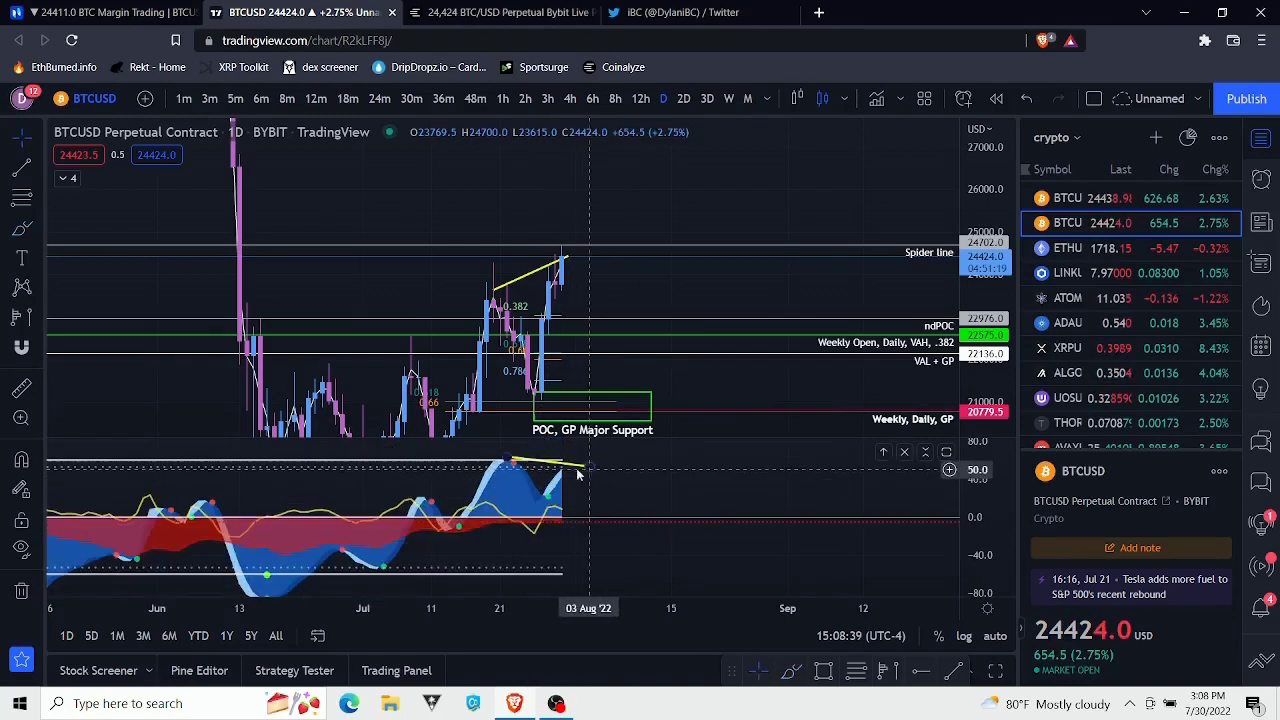
Step: Delete the yellow trend lines on the oscillator peaks and on the price highs
click(574, 470)
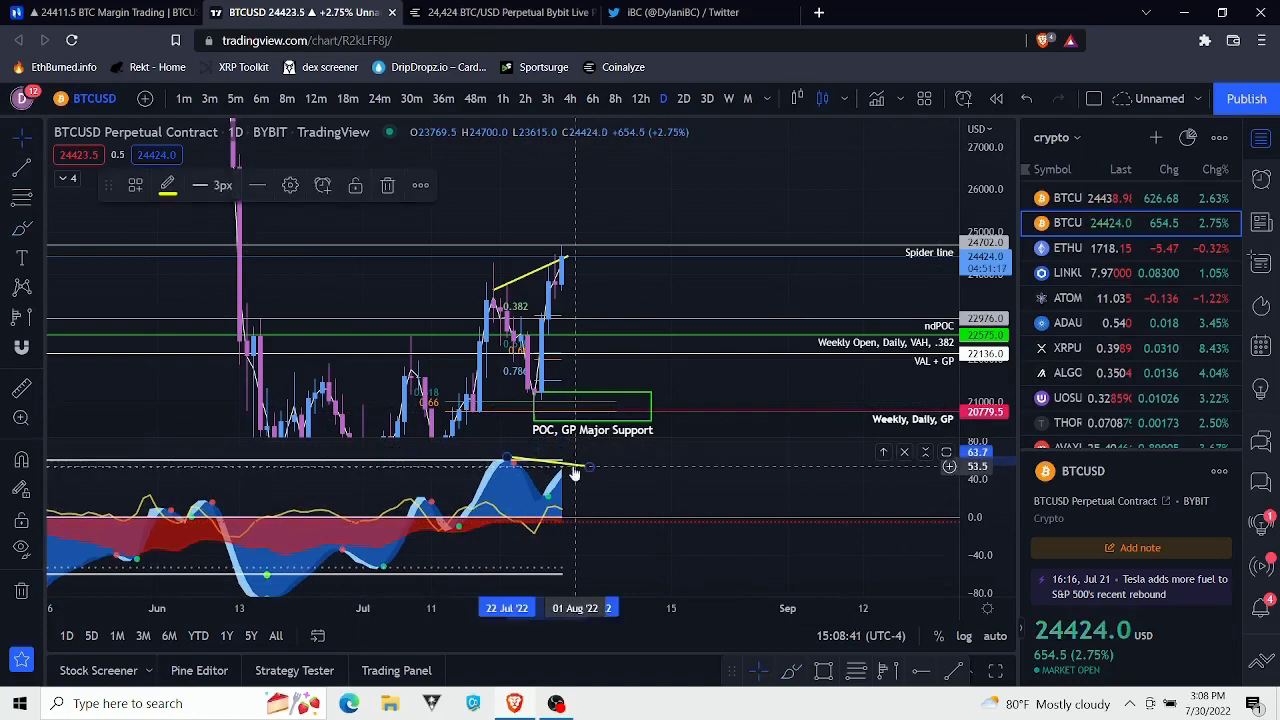
key(Delete)
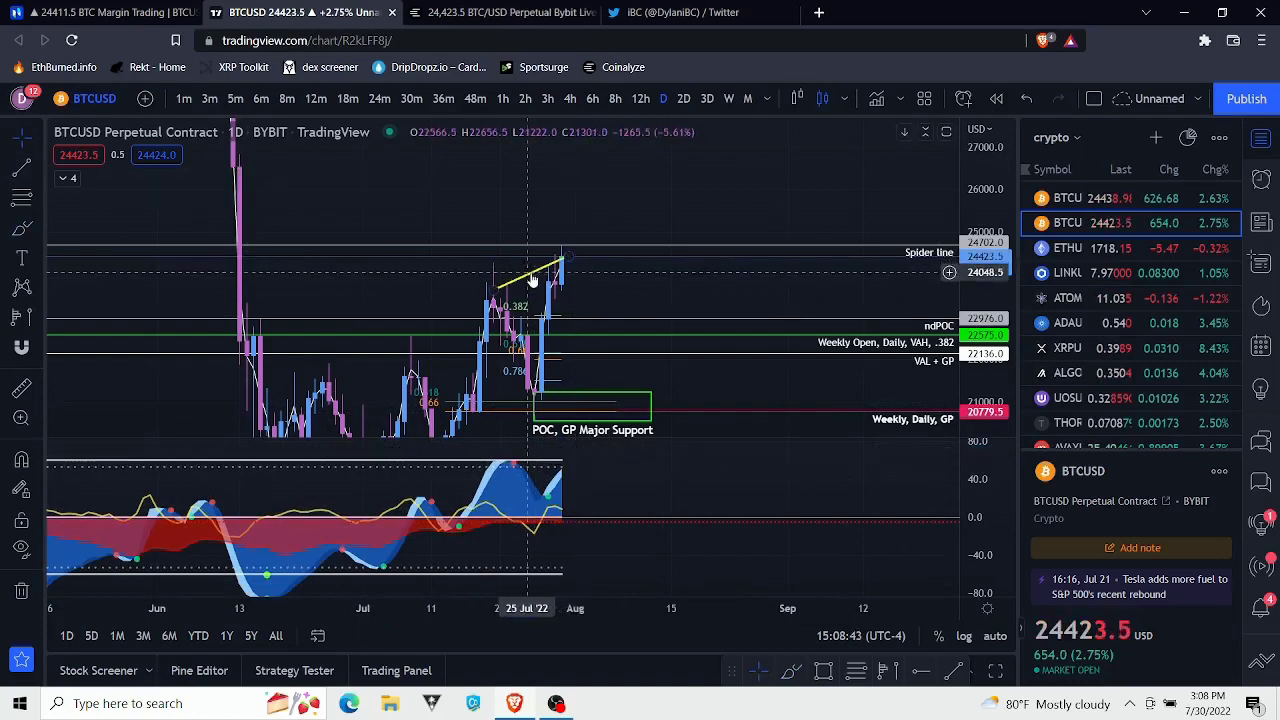
click(530, 275)
key(Delete)
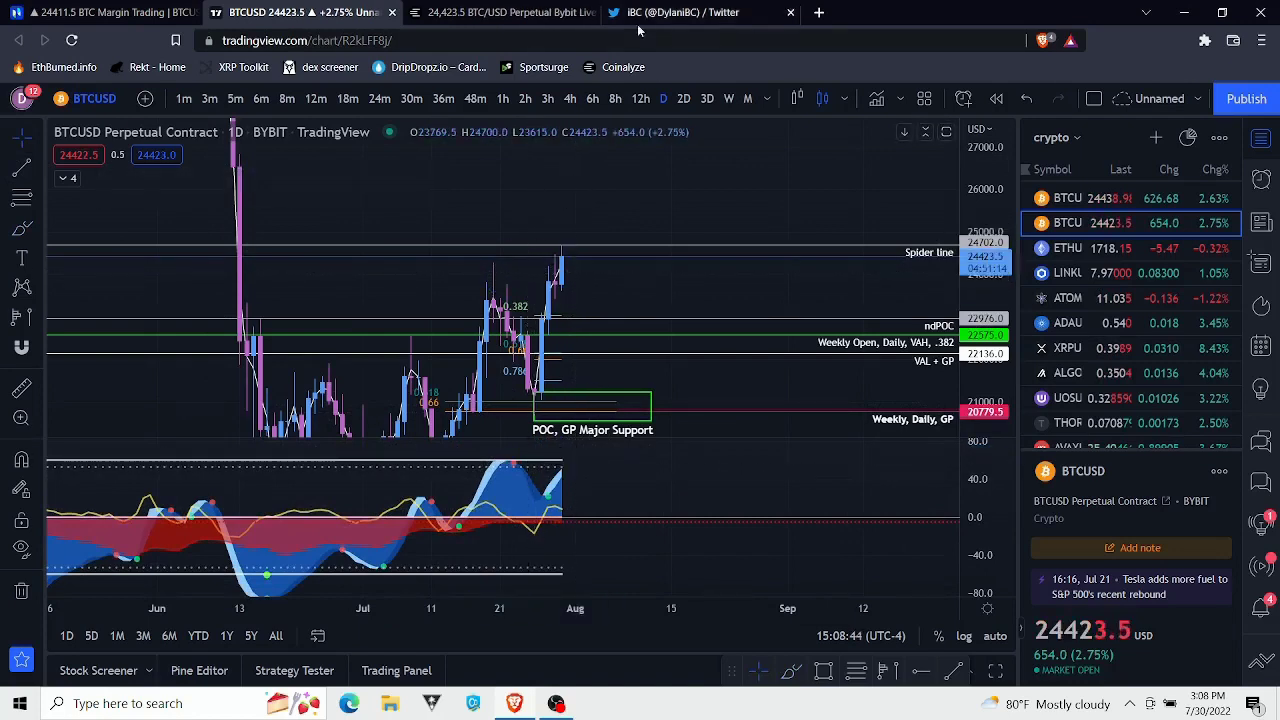
Step: Switch to the 12-hour chart and brush divergence lines down the oscillator peaks and up across the late-July price highs
click(641, 98)
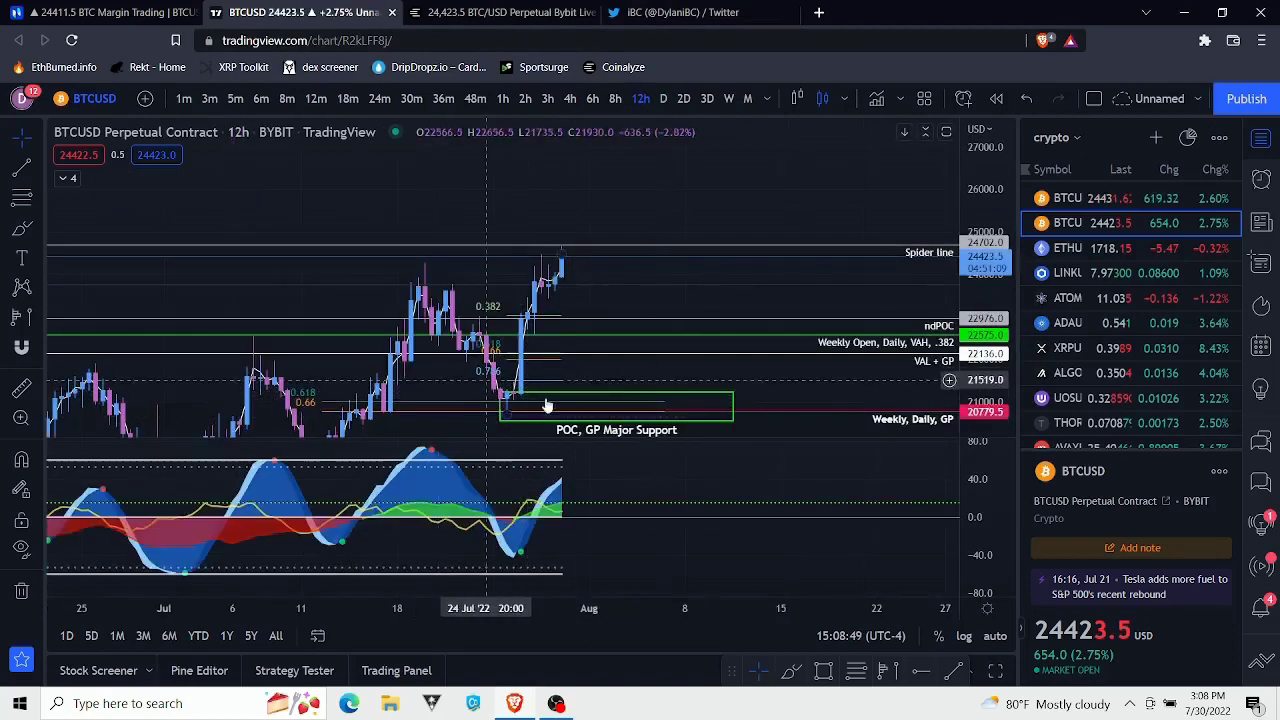
click(21, 228)
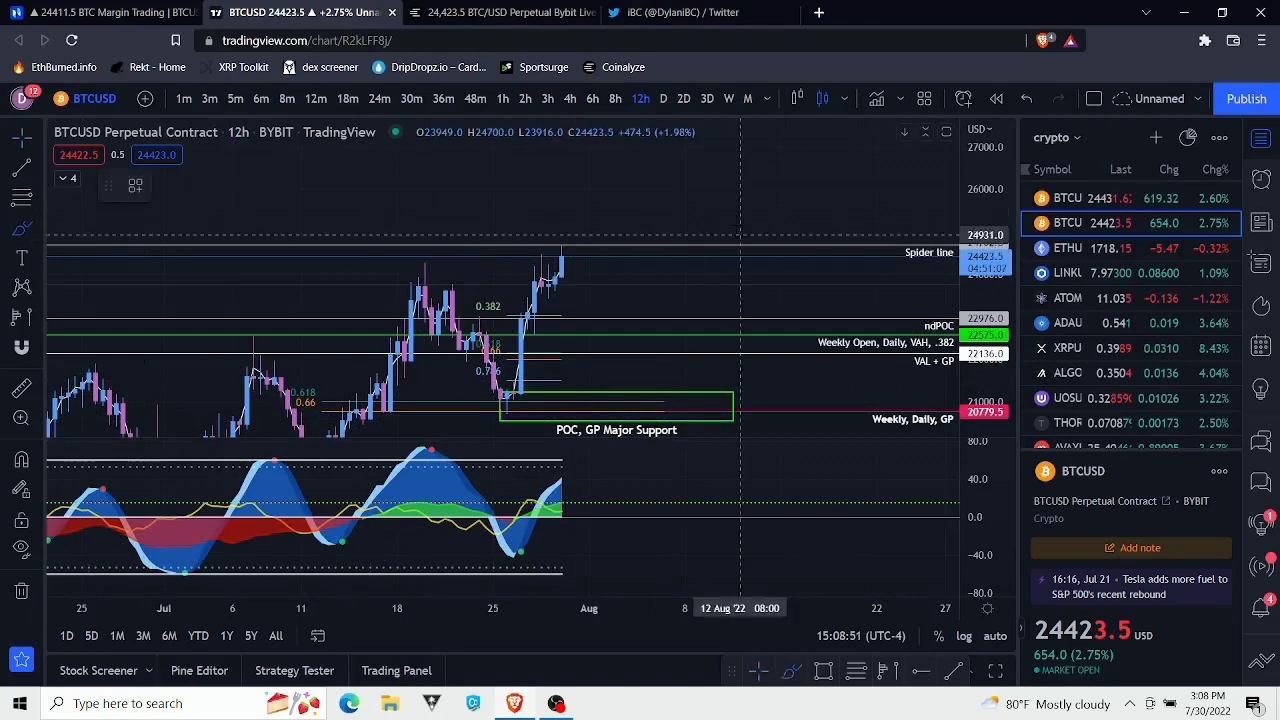
drag(614, 608, 706, 608)
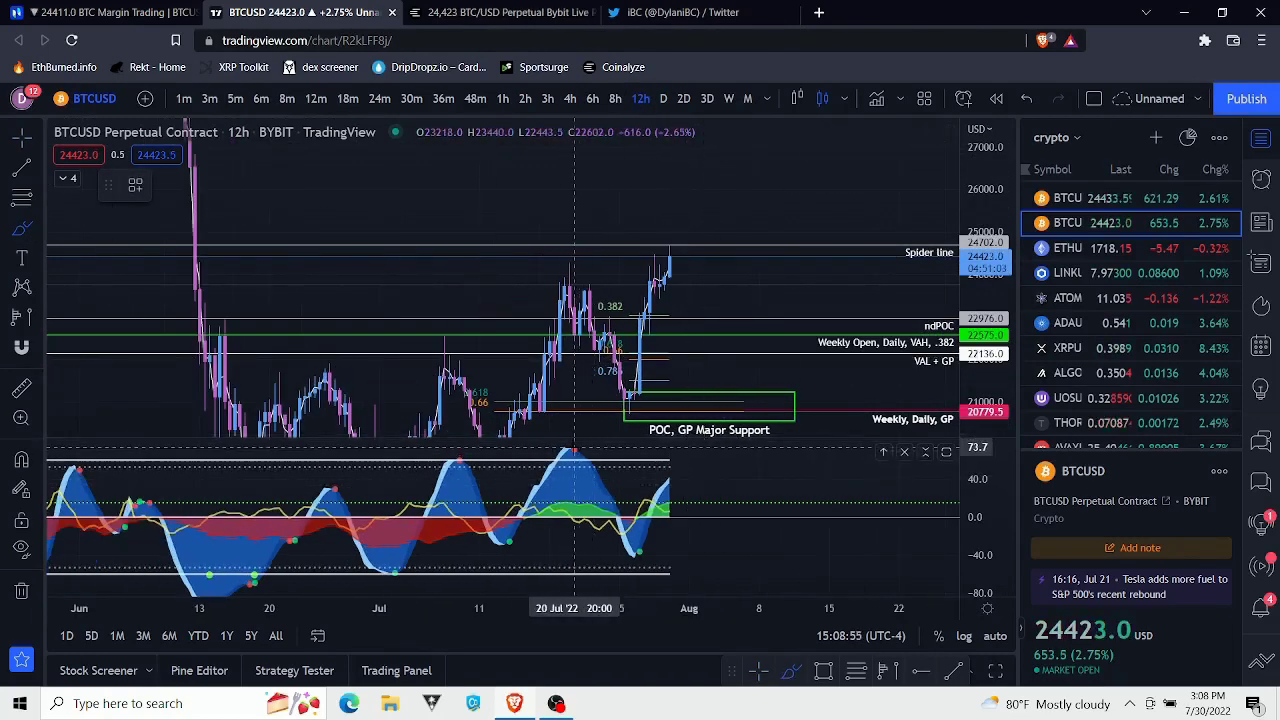
drag(572, 449, 750, 495)
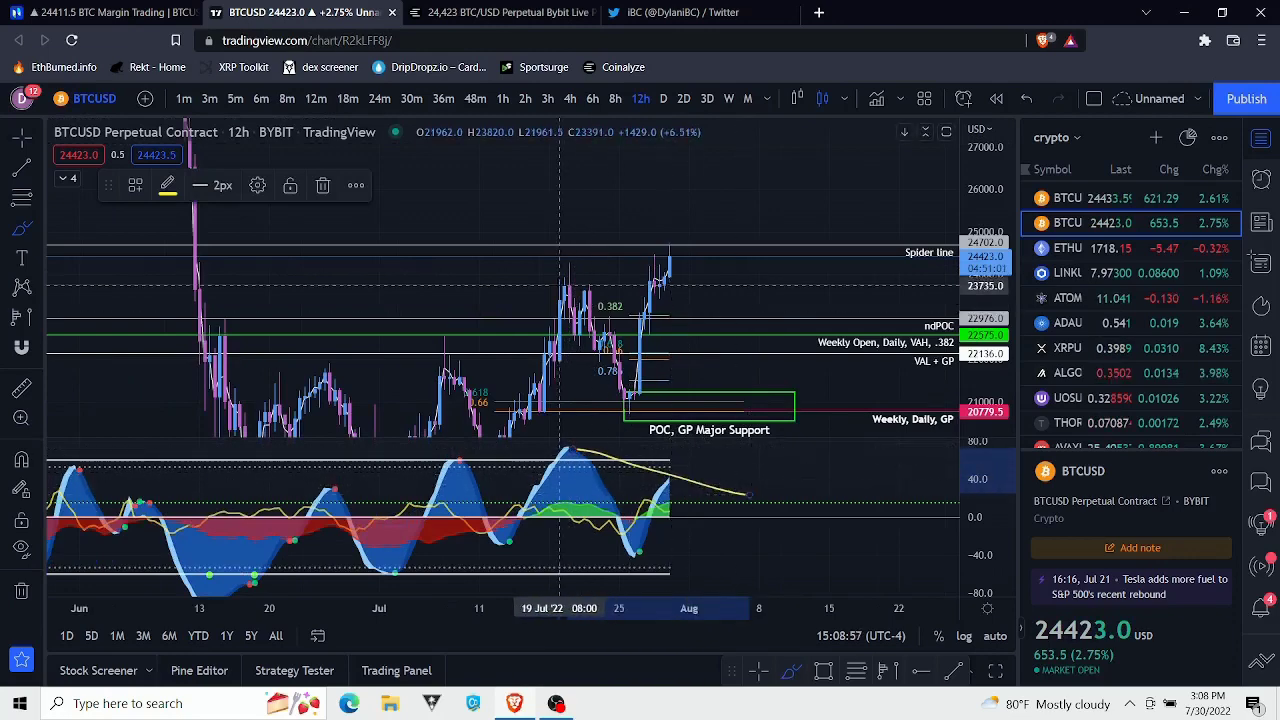
drag(564, 284, 688, 262)
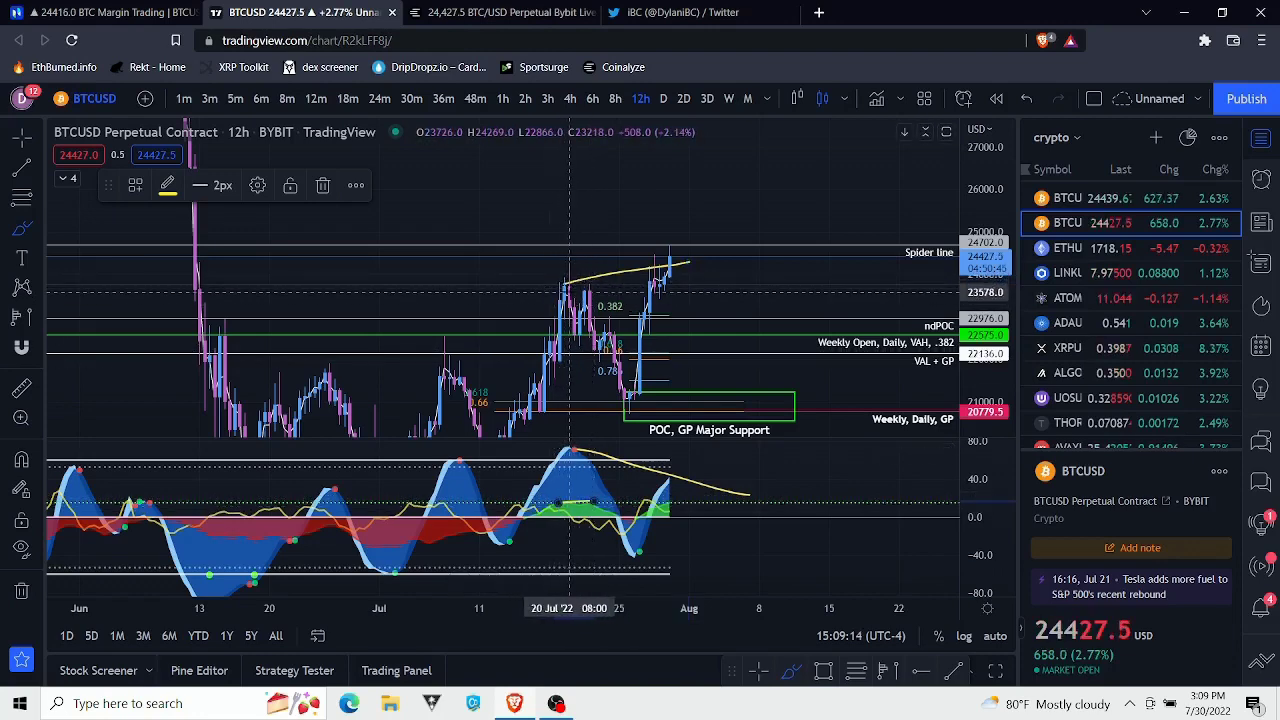
click(570, 286)
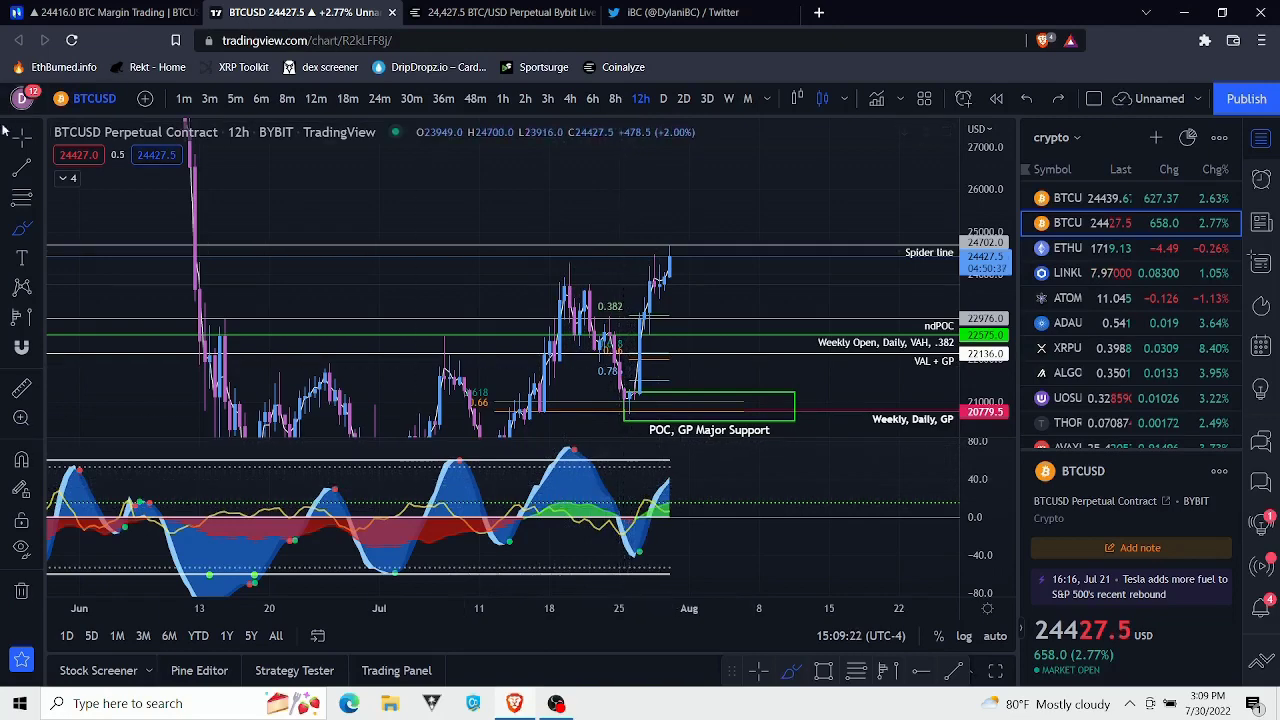
Step: On the 8-hour chart, draw an oscillator trend line ending at 30 July and move its start to the 8 July peak
click(616, 103)
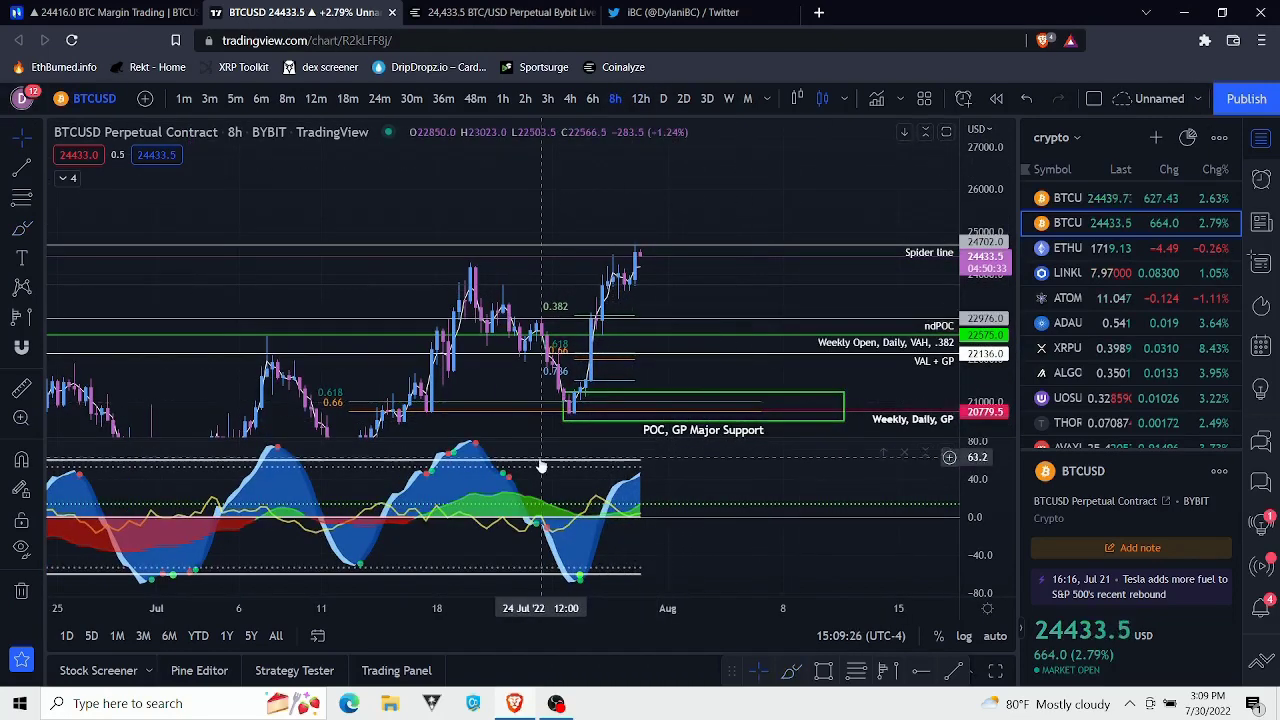
click(22, 228)
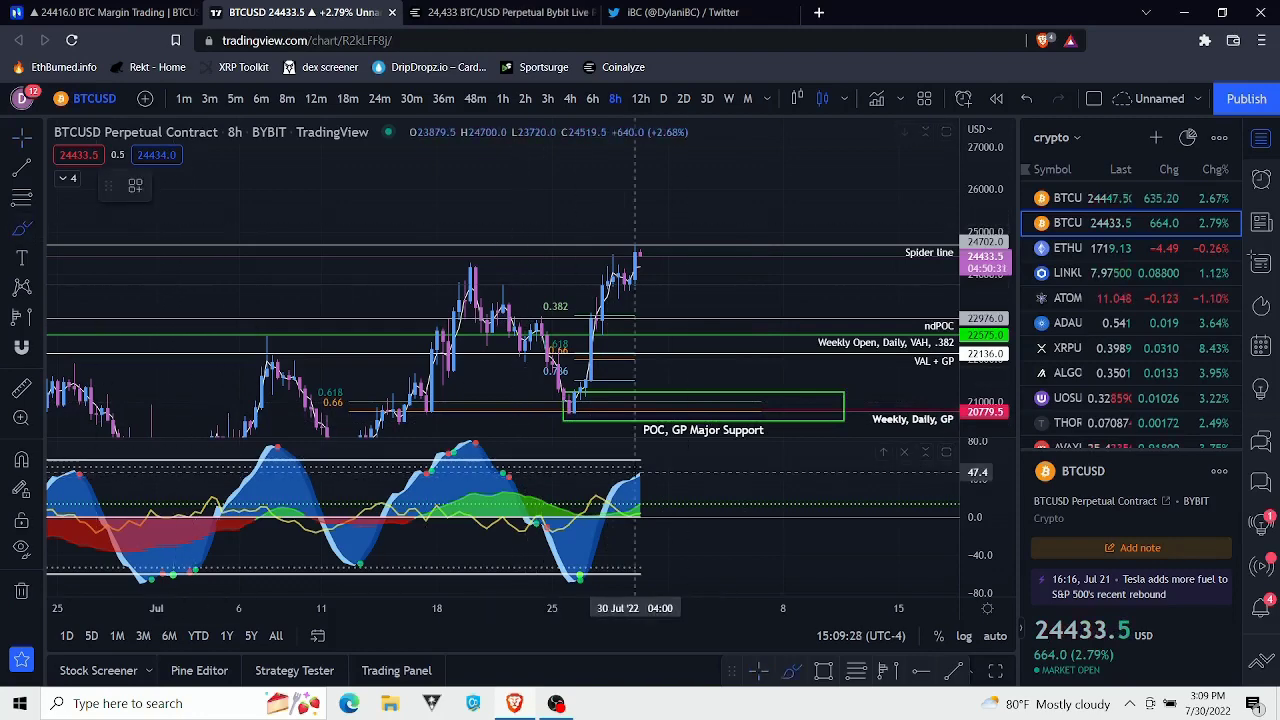
drag(487, 483, 657, 492)
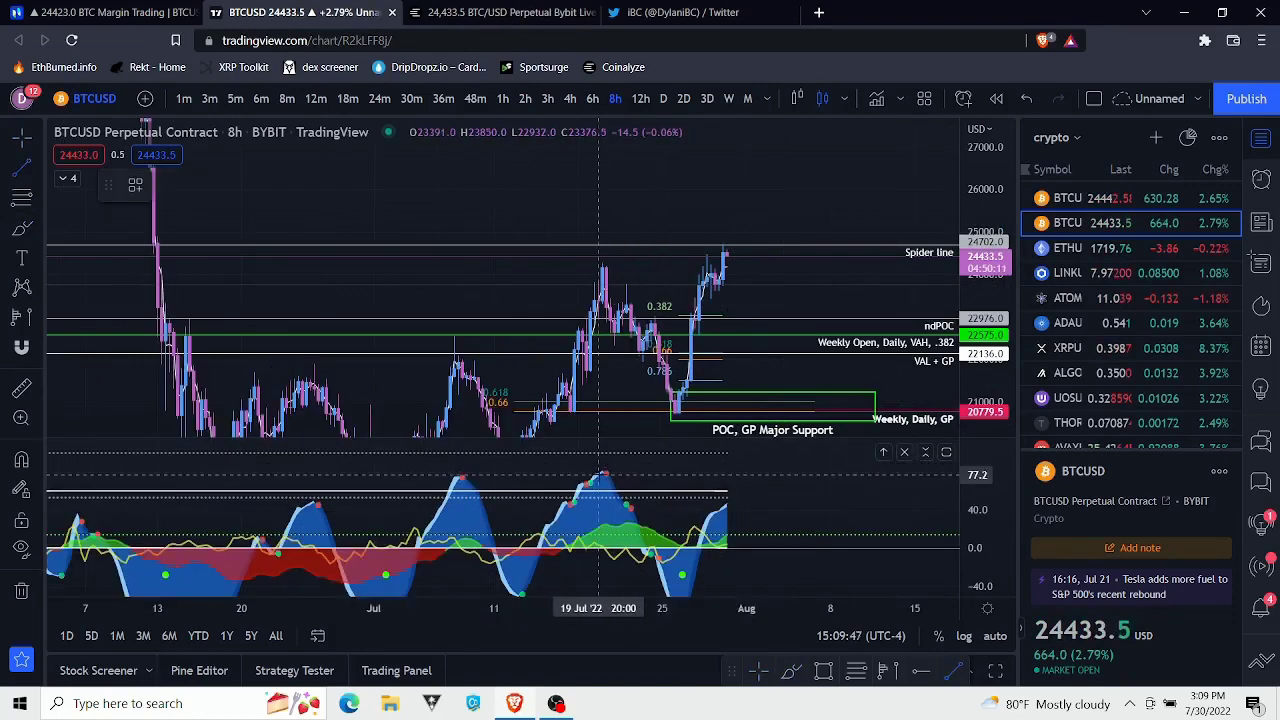
mouse_move(600, 477)
mouse_down()
mouse_move(760, 520)
mouse_move(726, 507)
mouse_up()
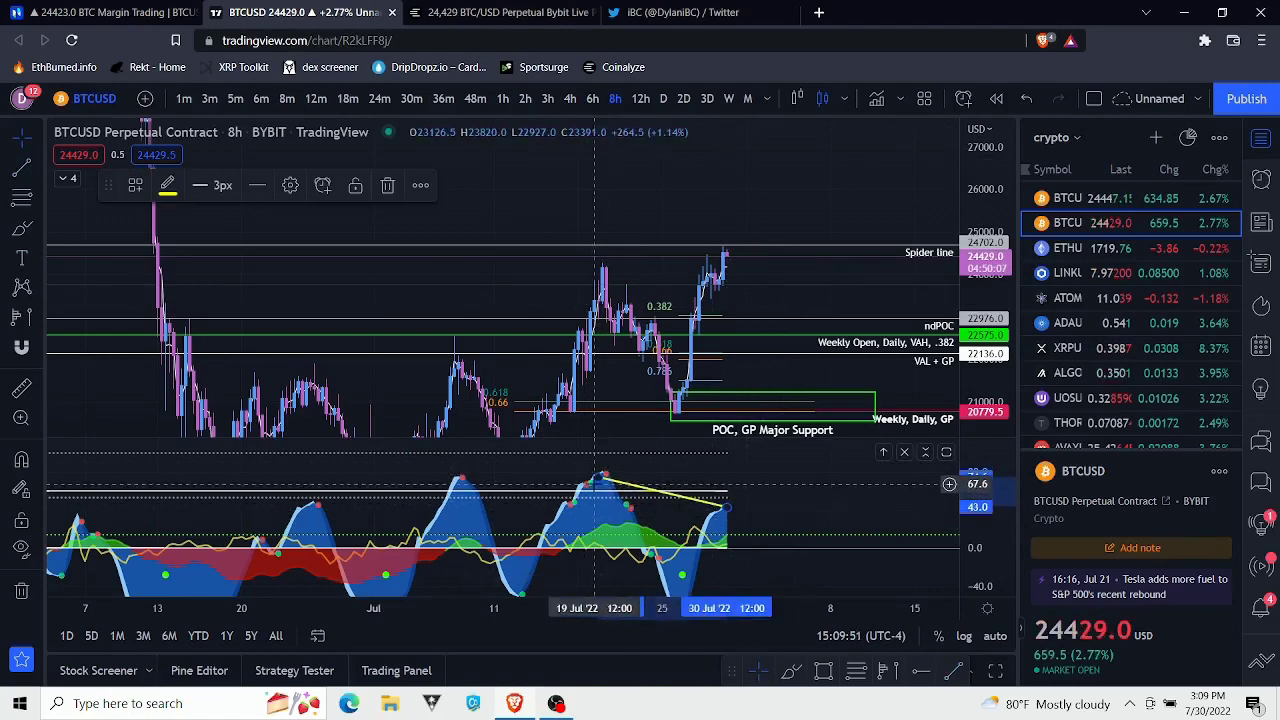
drag(599, 478, 458, 477)
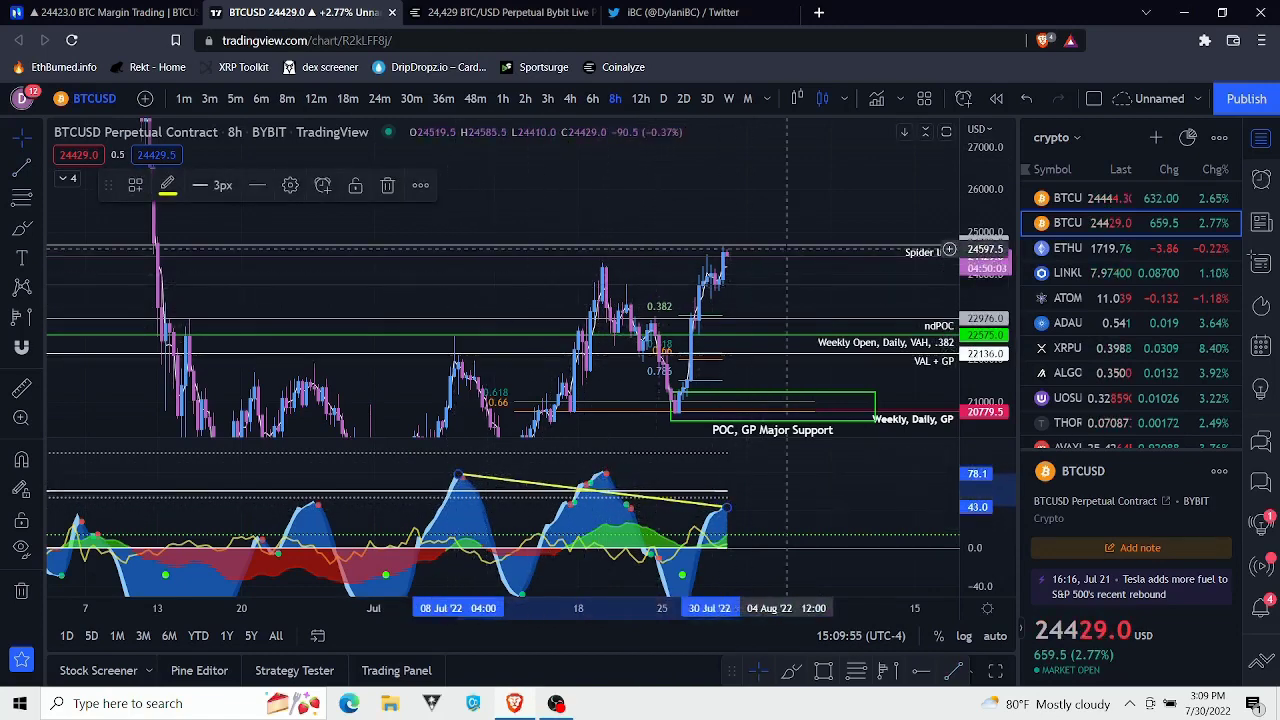
Step: Check the yellow oscillator trend line on the 6-hour chart with the oscillator scale enlarged, and delete the line
click(592, 98)
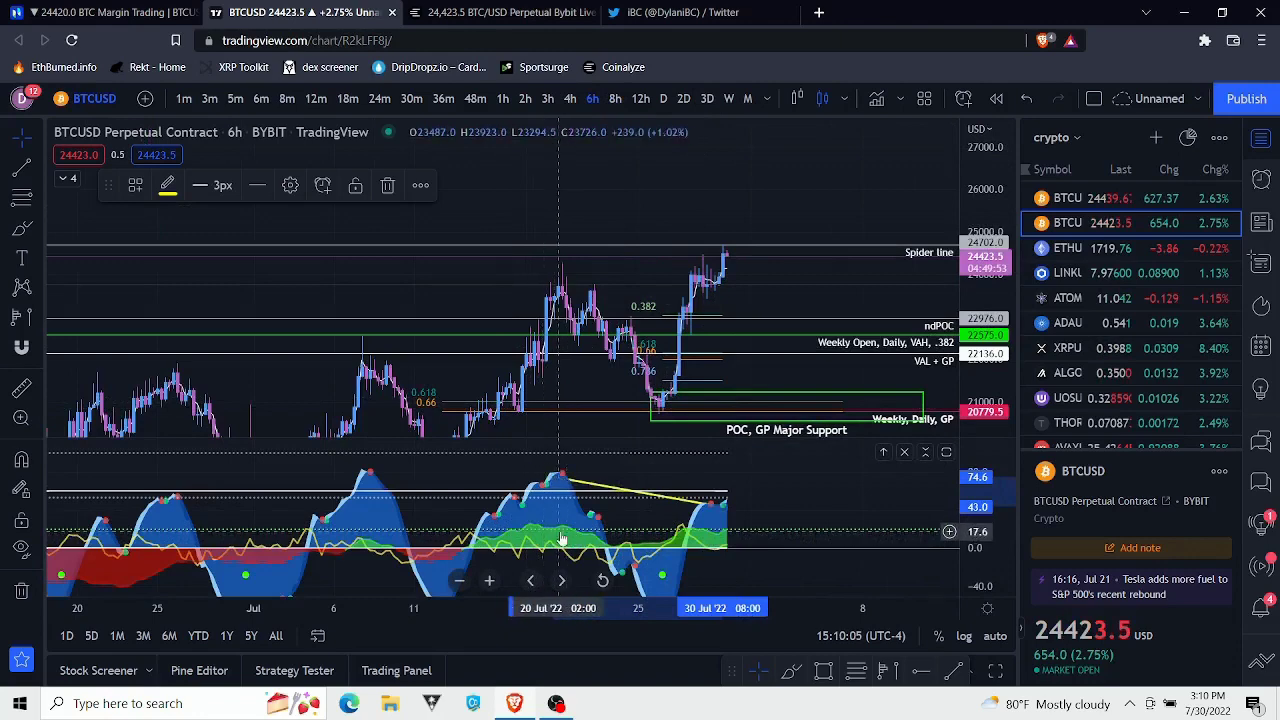
drag(978, 543, 974, 474)
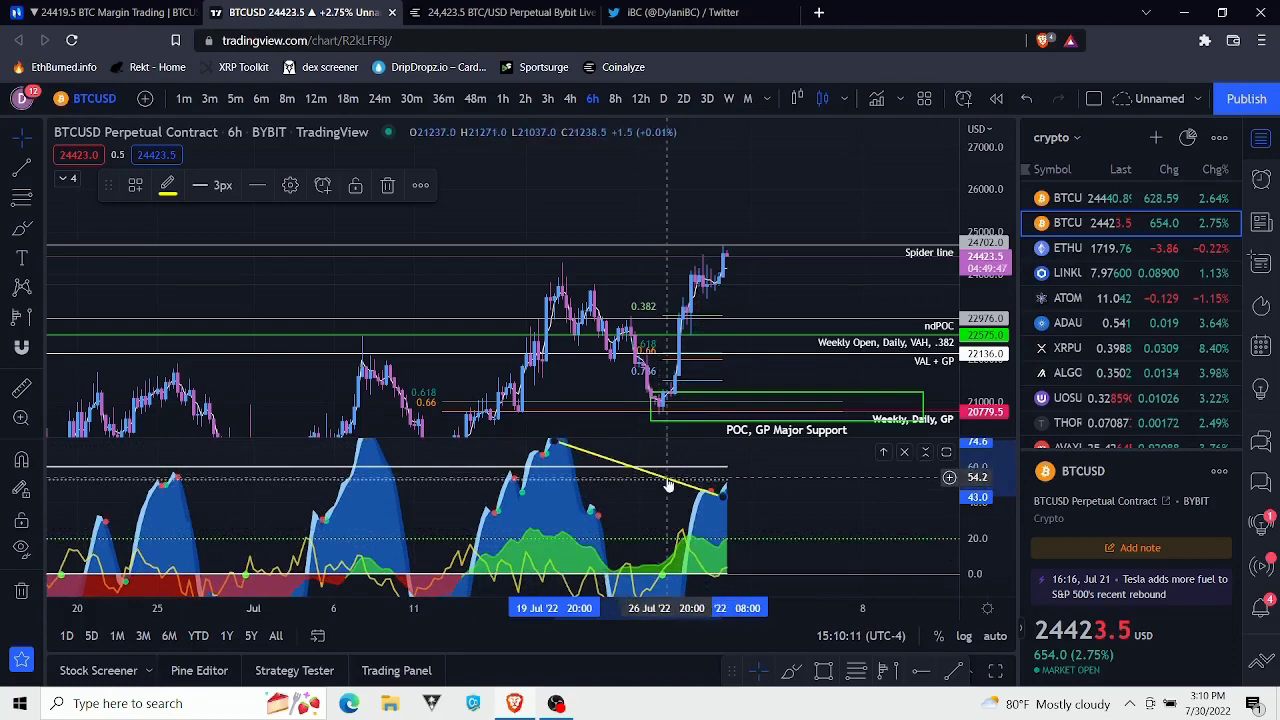
text(.)
click(957, 127)
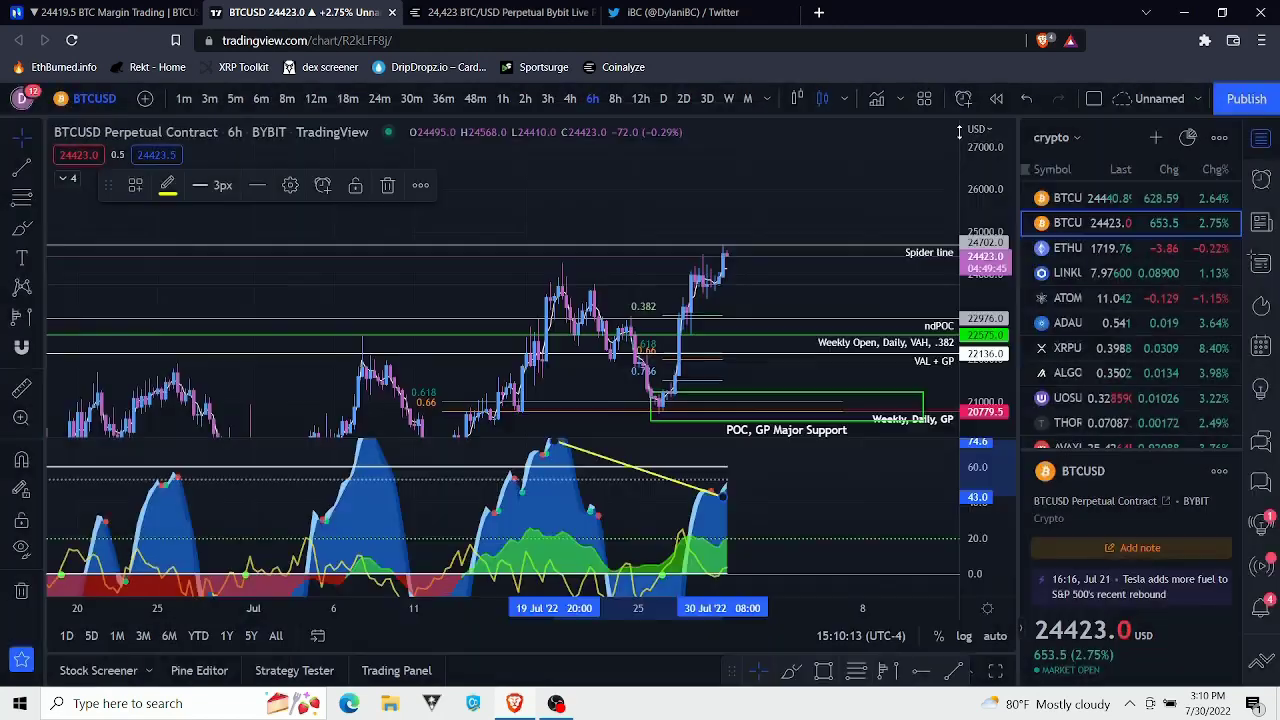
key(Delete)
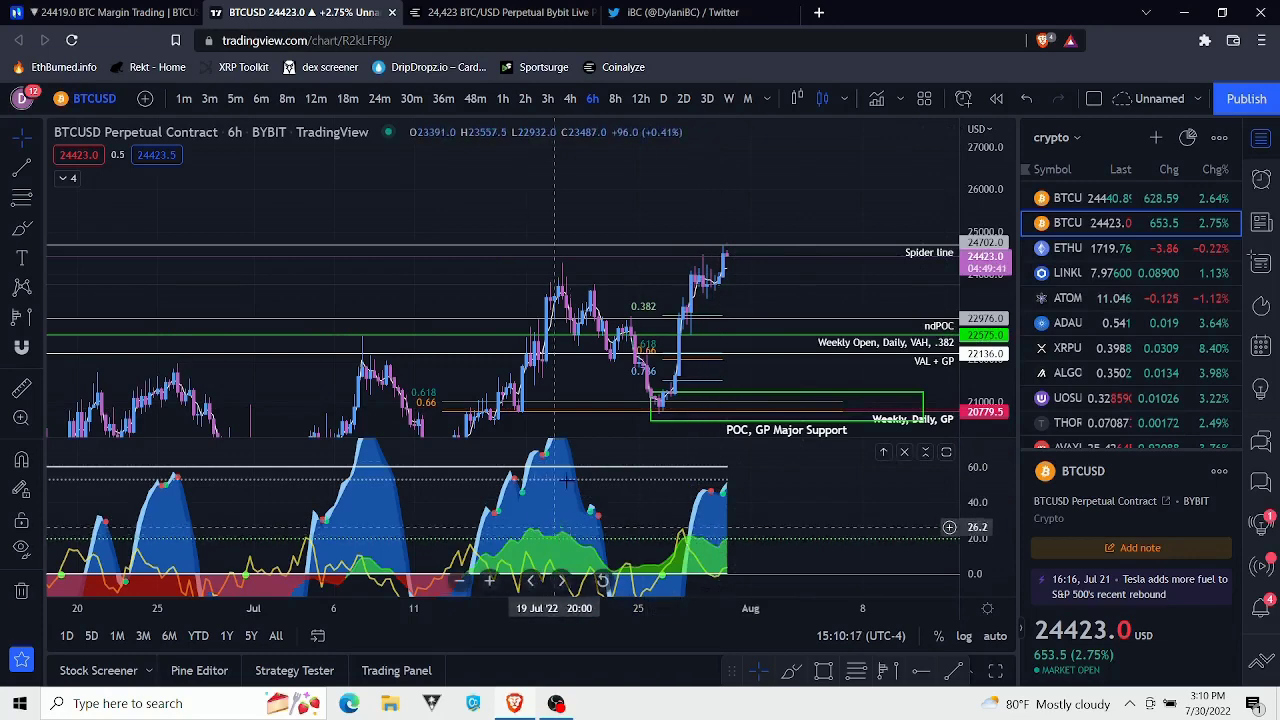
Step: Switch to the 4-hour chart and draw a descending trend line from the 22 July money flow peak to 1 August
click(569, 98)
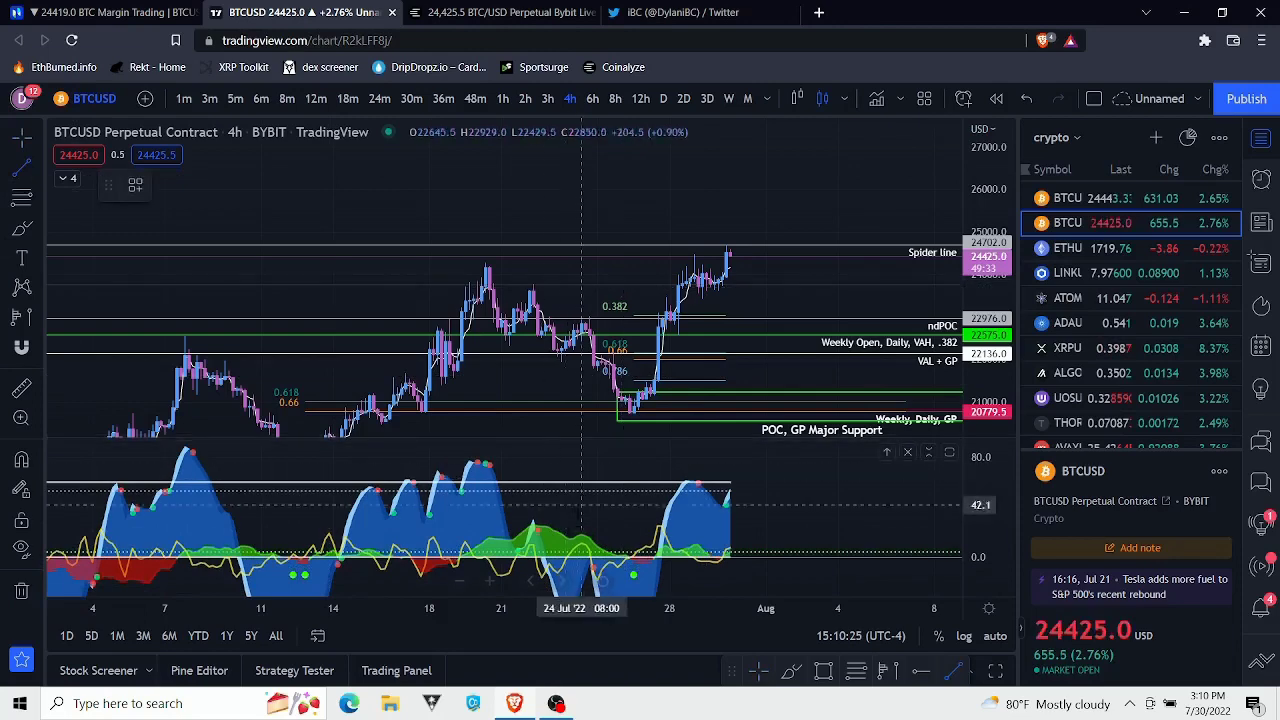
click(530, 527)
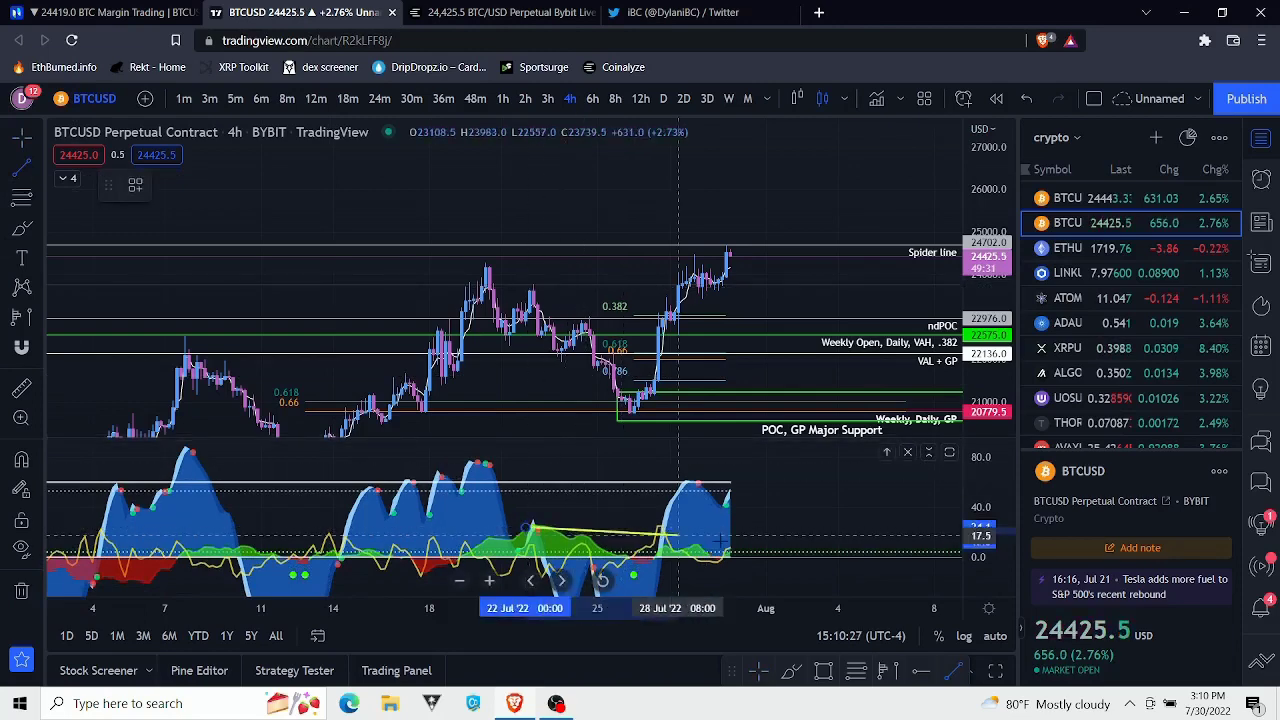
click(785, 551)
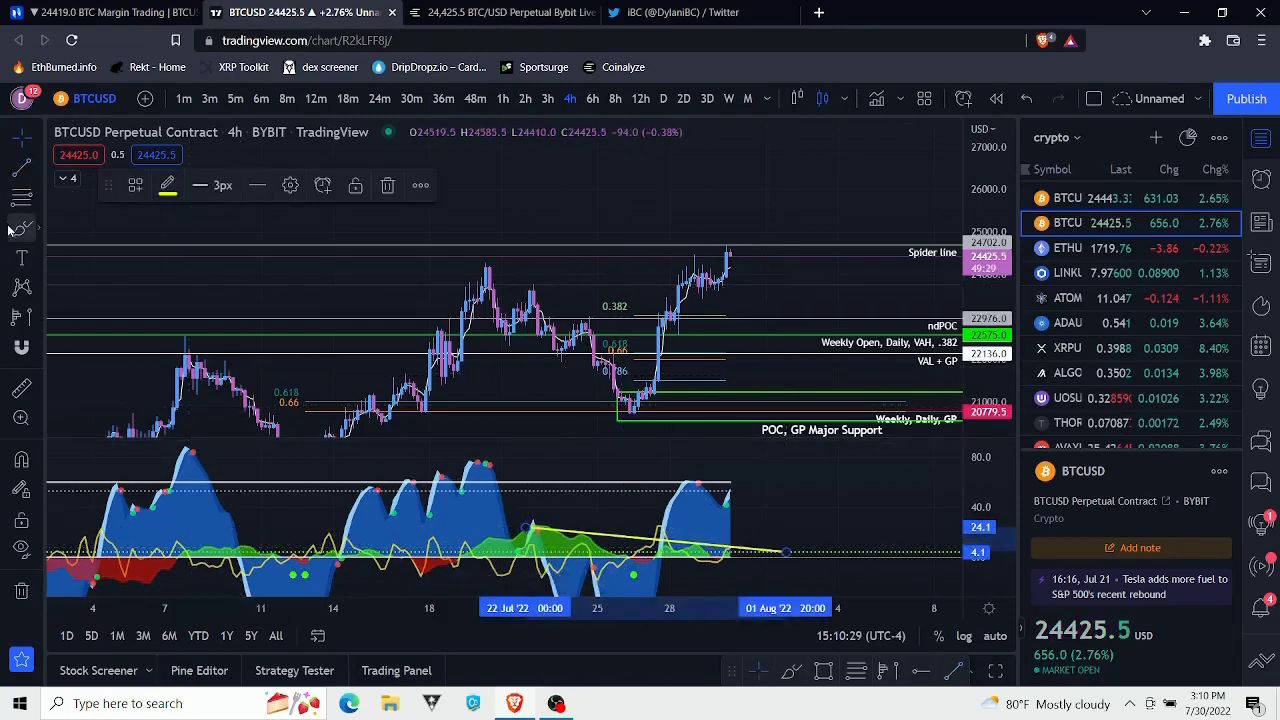
Step: Draw a descending trend line over the 4-hour oscillator peaks from the 7 July peak to 4 August
click(22, 167)
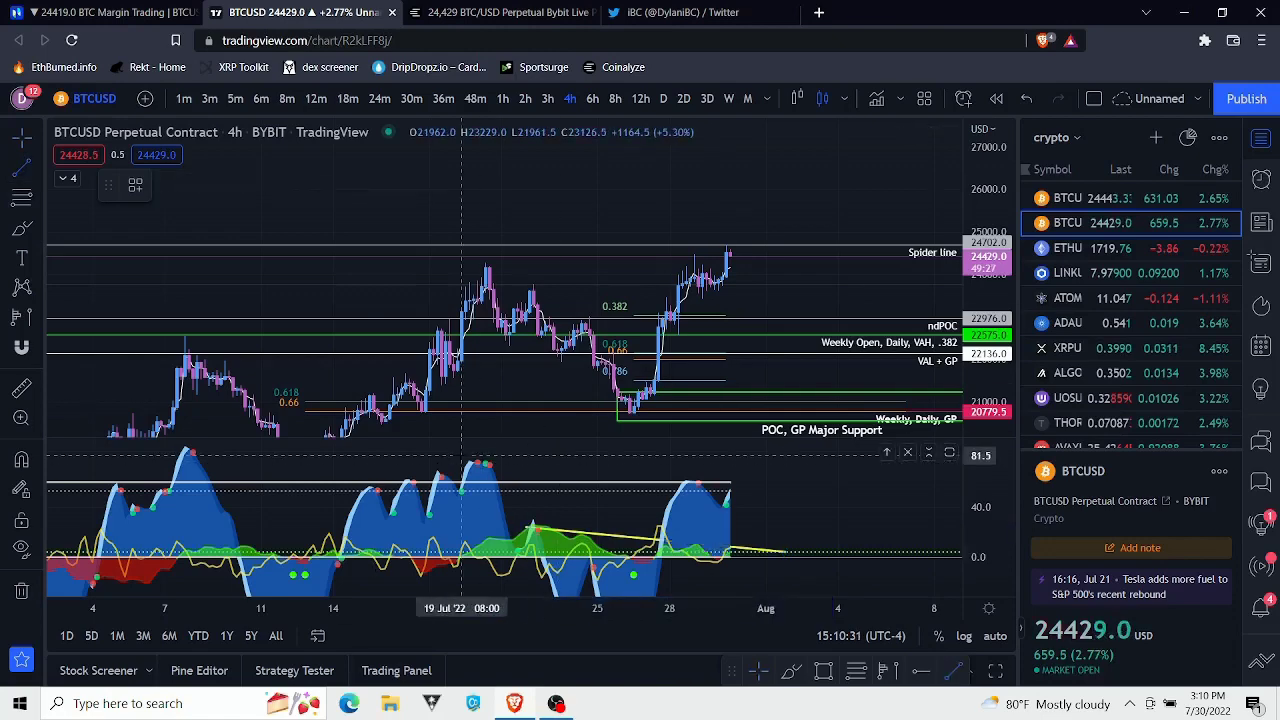
click(185, 446)
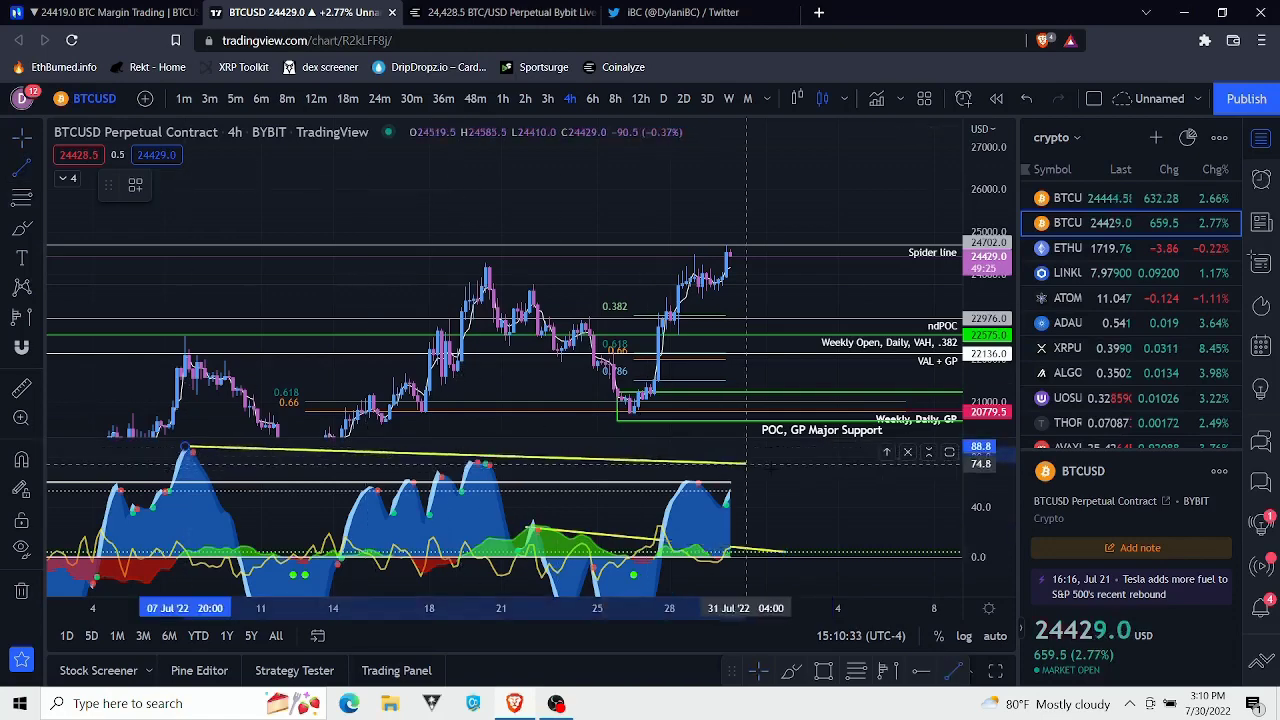
click(858, 483)
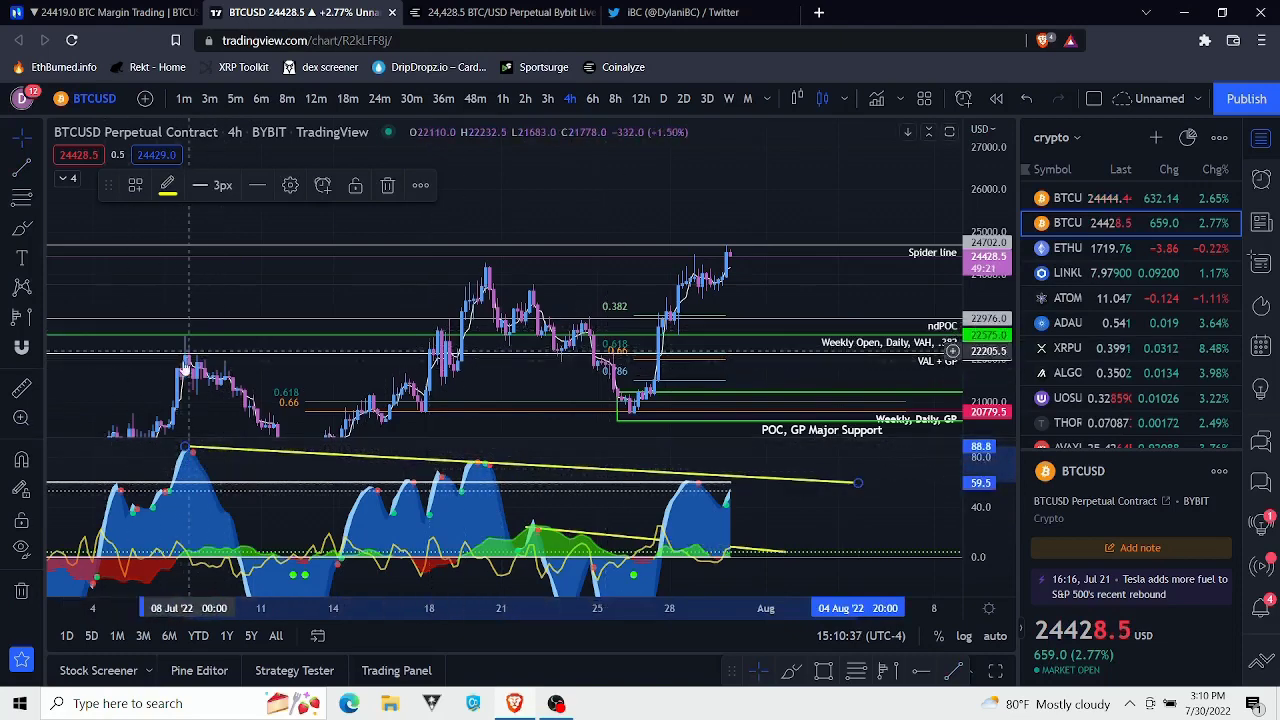
Step: Mark the recent 4-hour divergence with a rising line over the price highs of 28–30 July and a falling oscillator line from 28 to 31 July
click(16, 175)
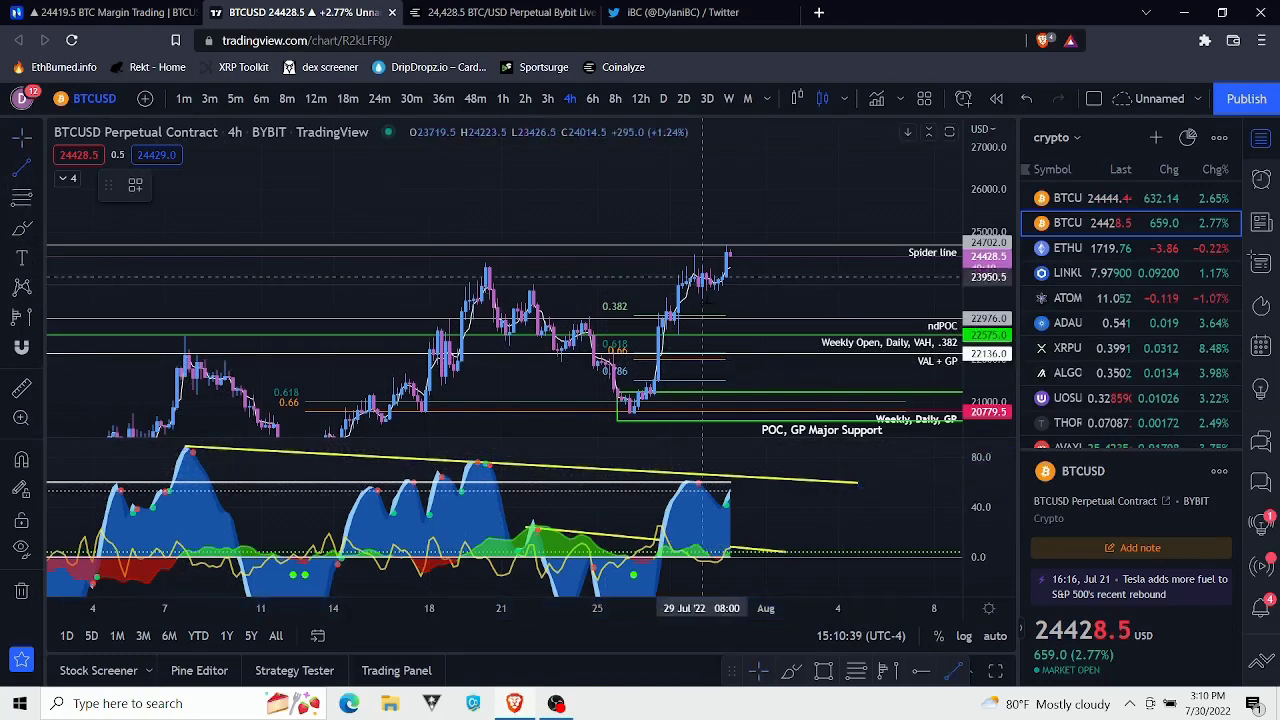
drag(686, 279, 728, 253)
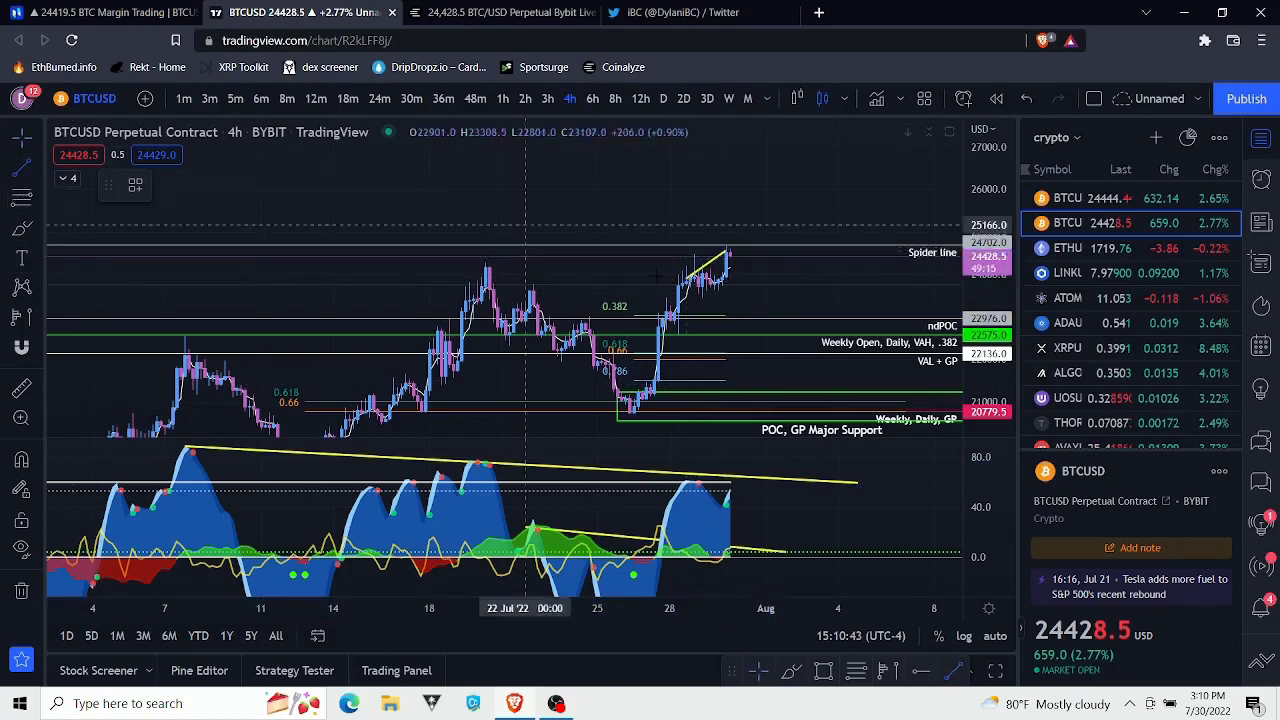
click(690, 478)
drag(690, 478, 745, 490)
scroll(735, 504, up, 5)
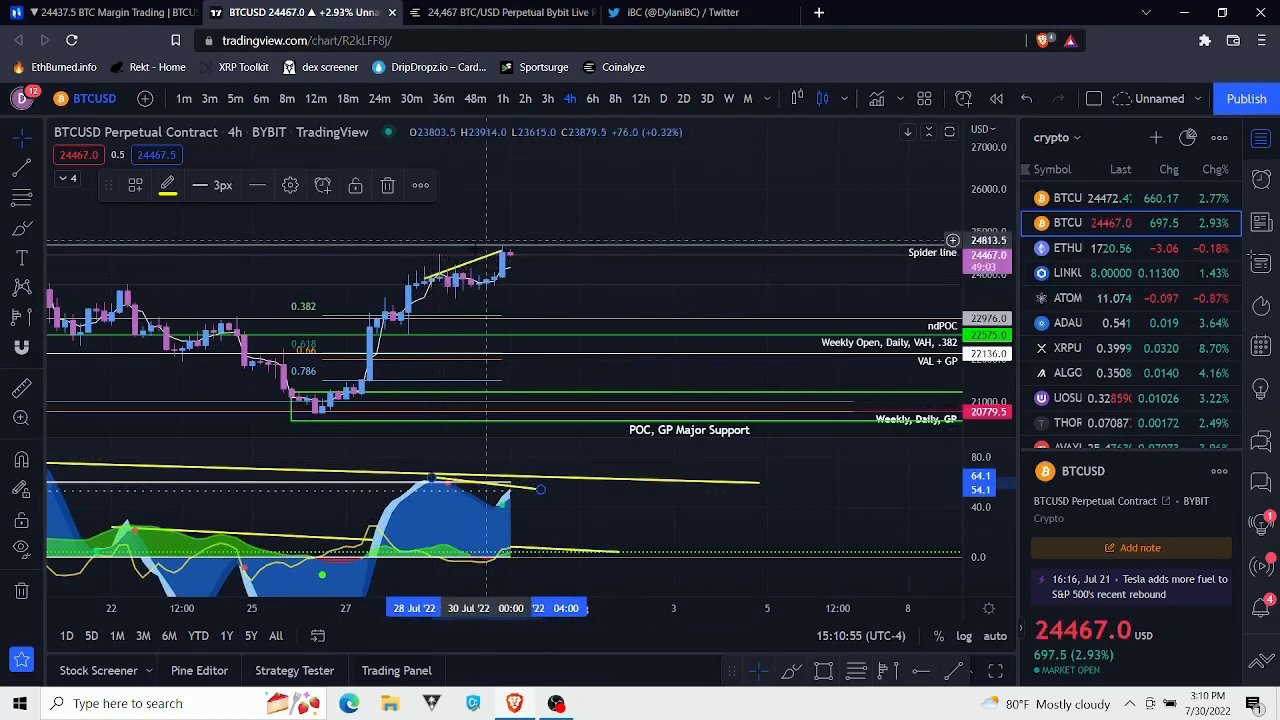
Step: Draw a rising trend line on the 4-hour price from the 7 July high to the 30 July high
scroll(257, 240, down, 3)
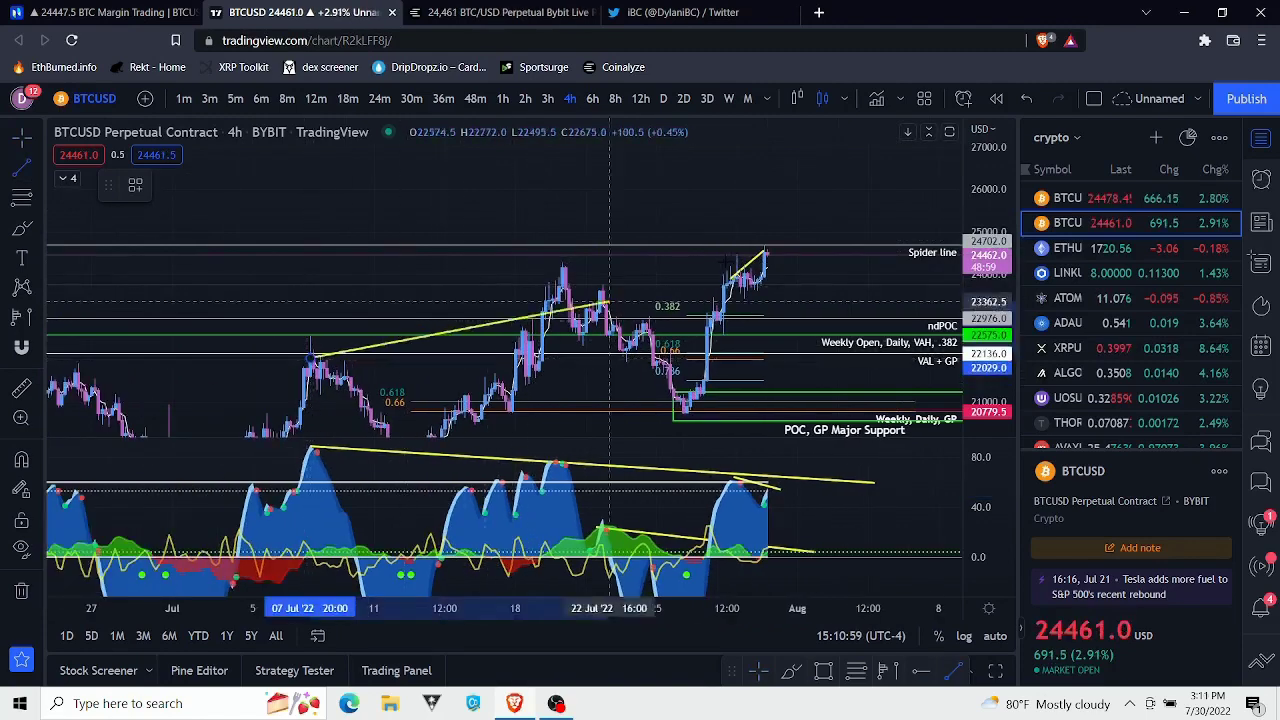
drag(607, 300, 768, 250)
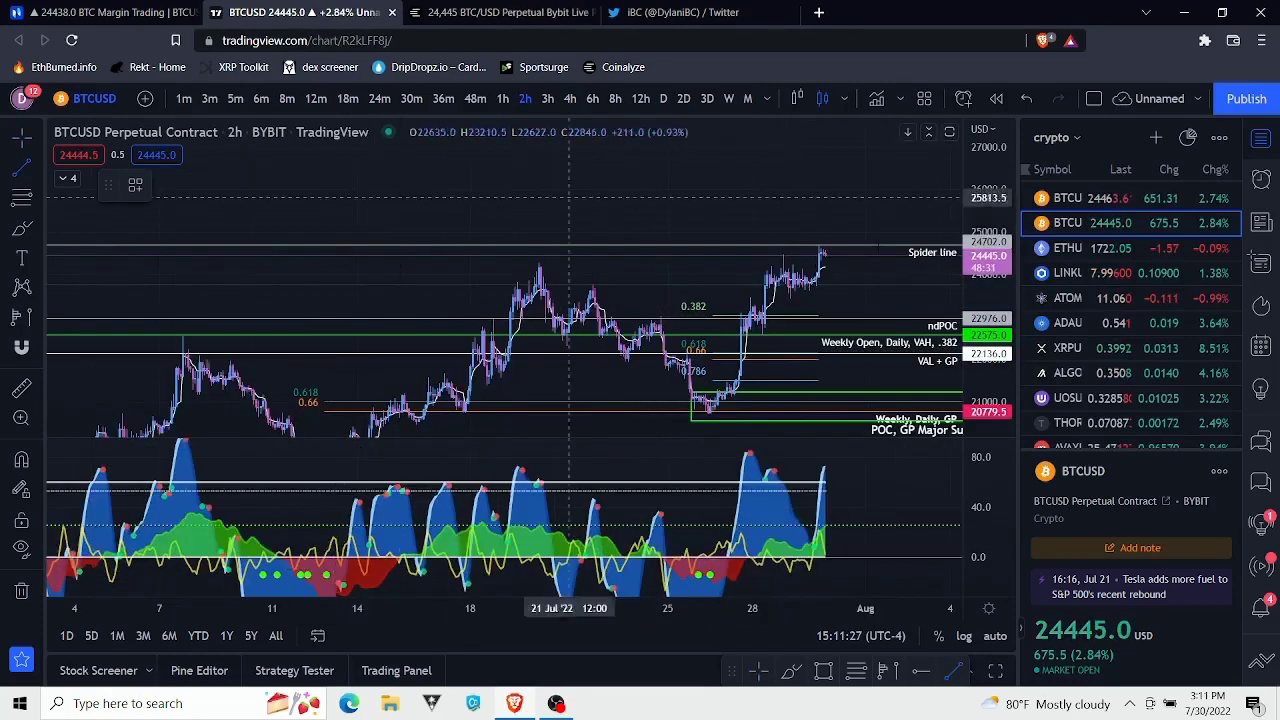
Step: On the 2-hour chart, draw a descending money flow trend line from the 8 July peak to 3 August and check it with the oscillator scale enlarged
scroll(773, 367, down, 5)
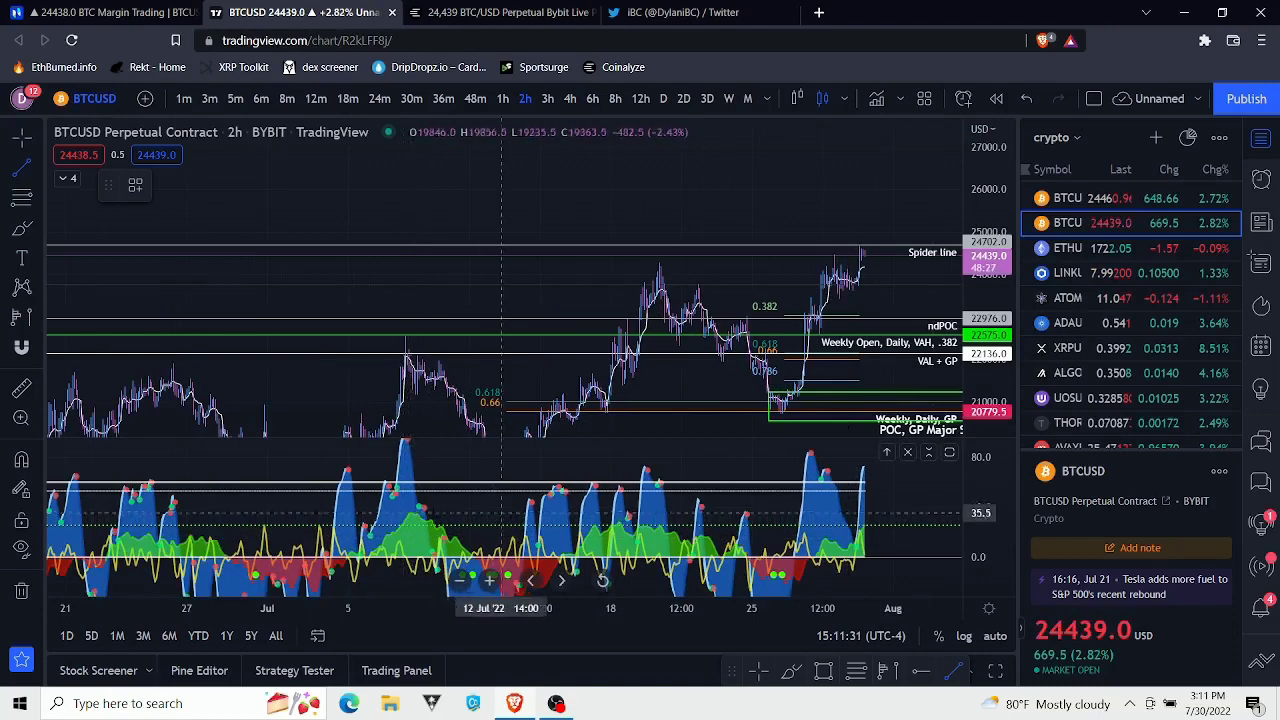
drag(412, 515, 897, 537)
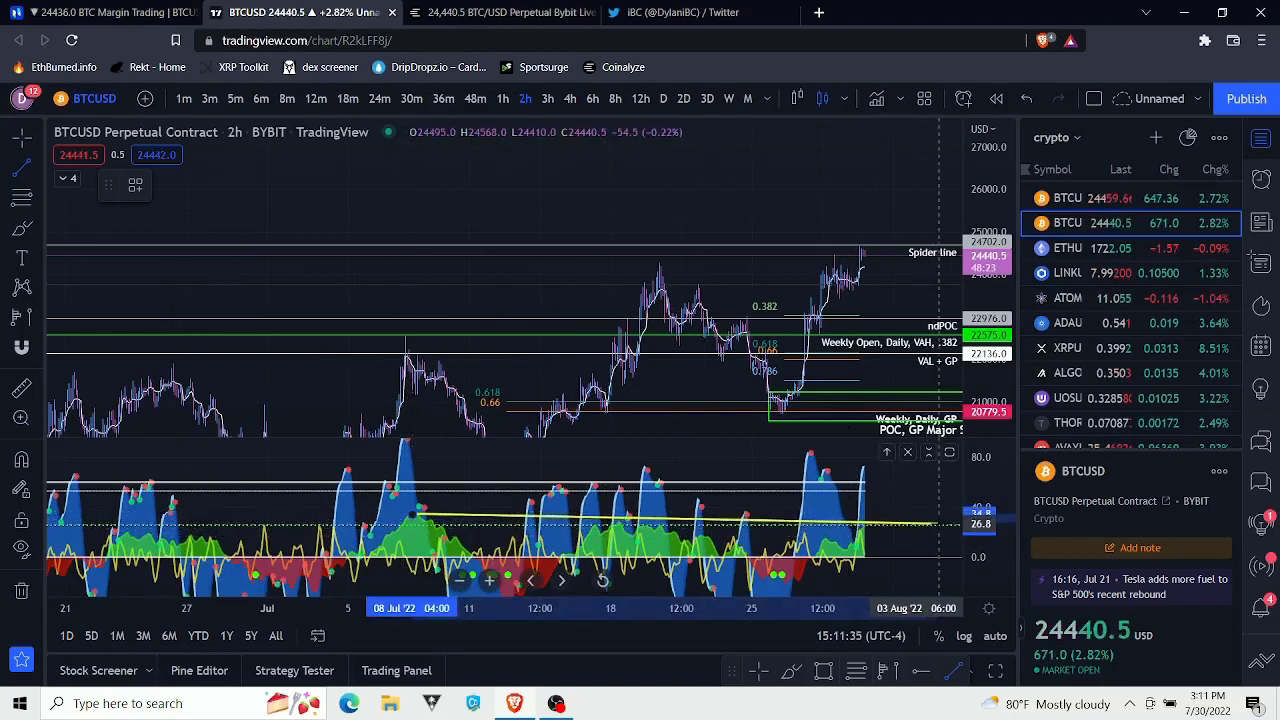
drag(937, 525, 937, 527)
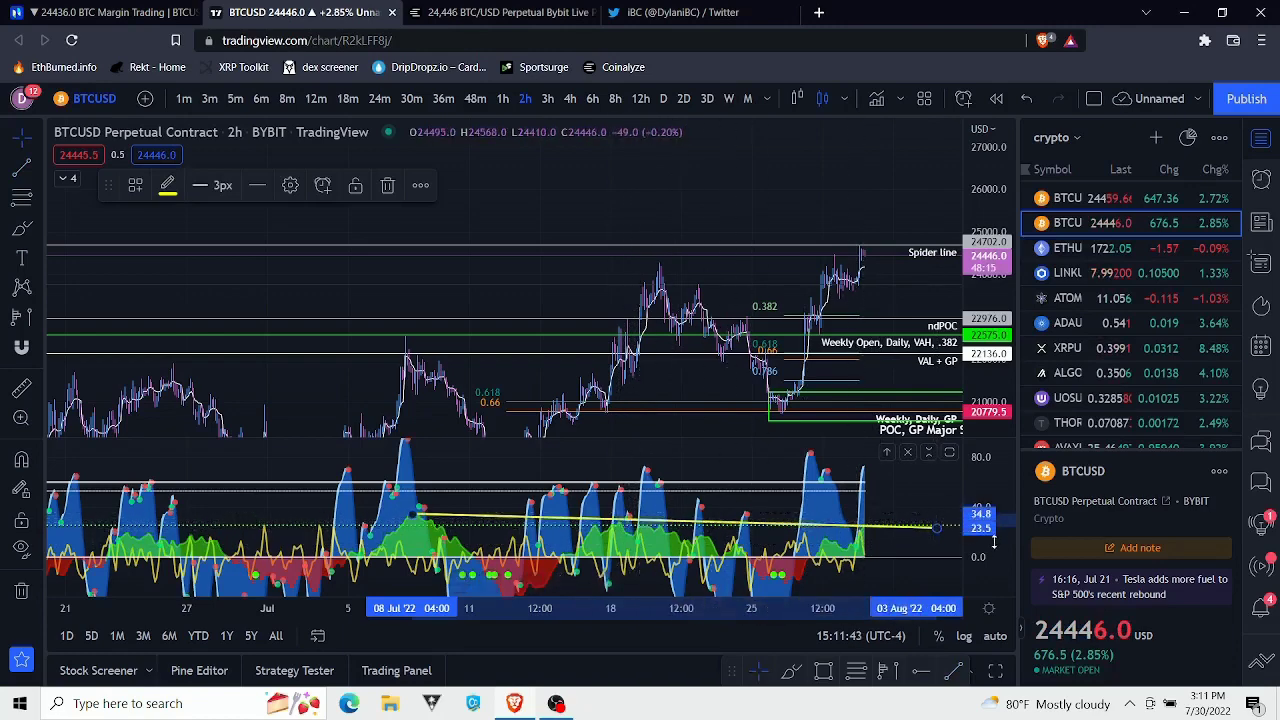
drag(978, 563, 925, 420)
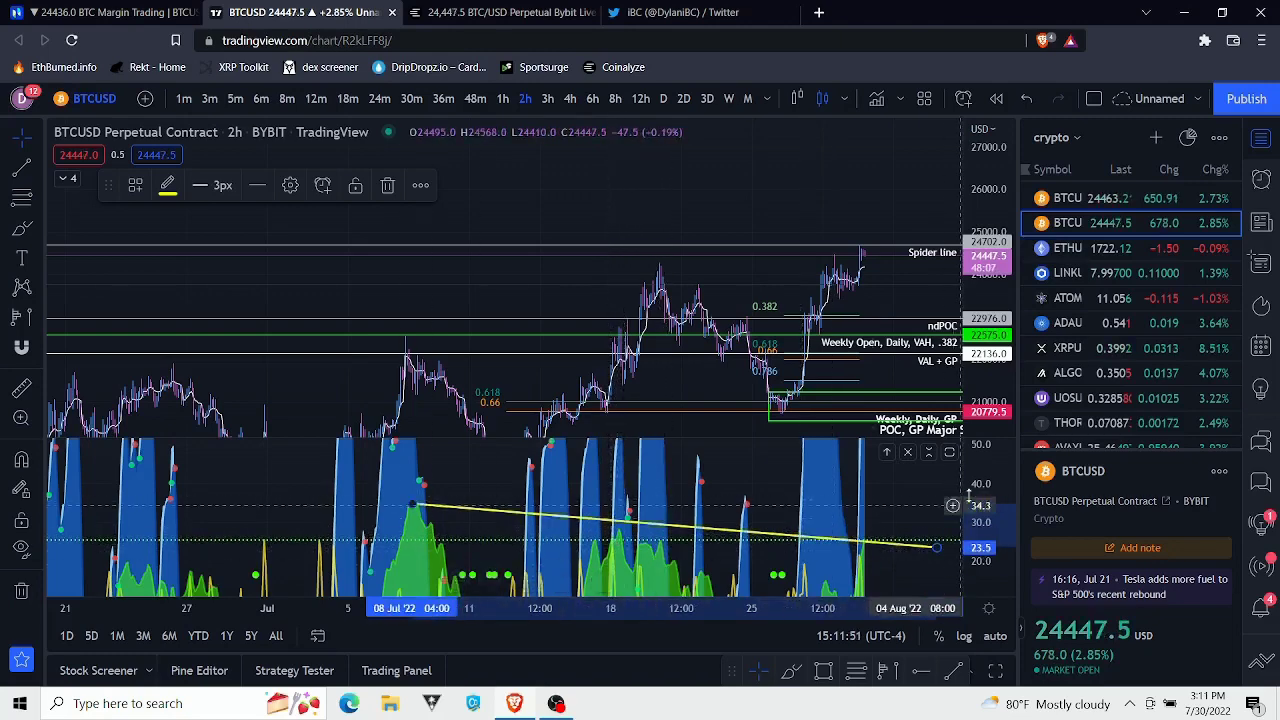
drag(978, 524, 978, 578)
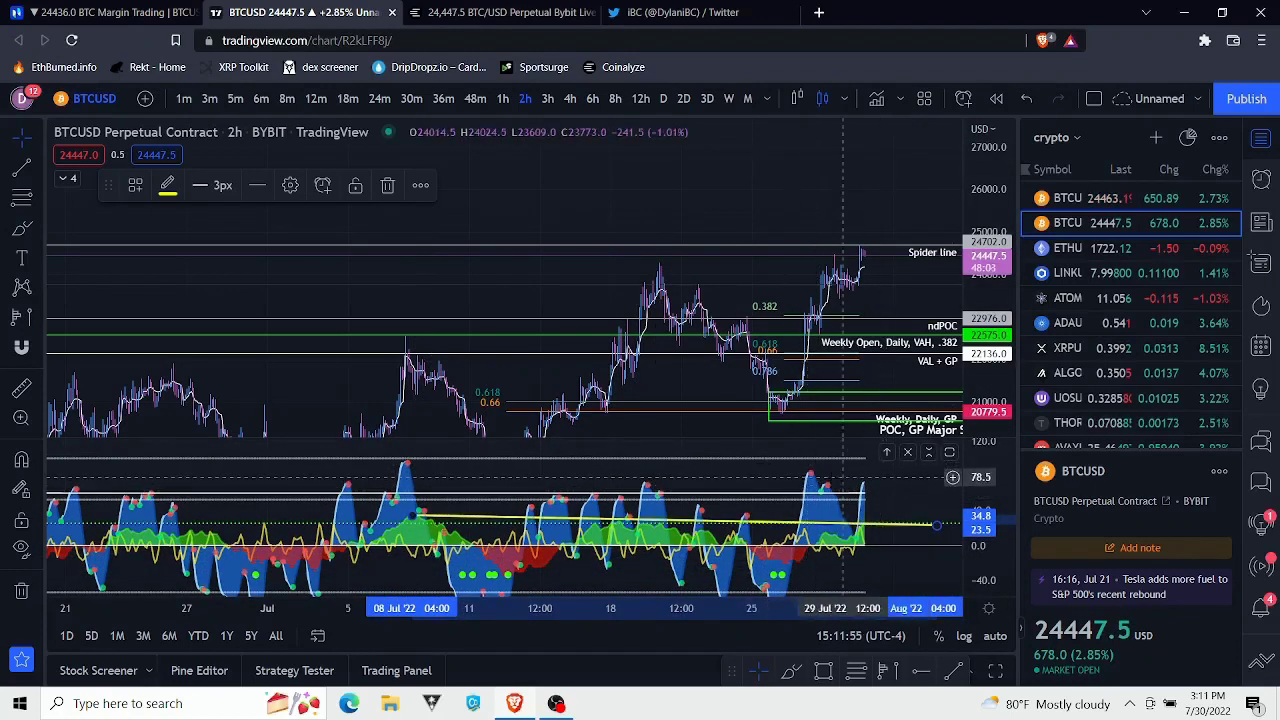
scroll(856, 495, up, 3)
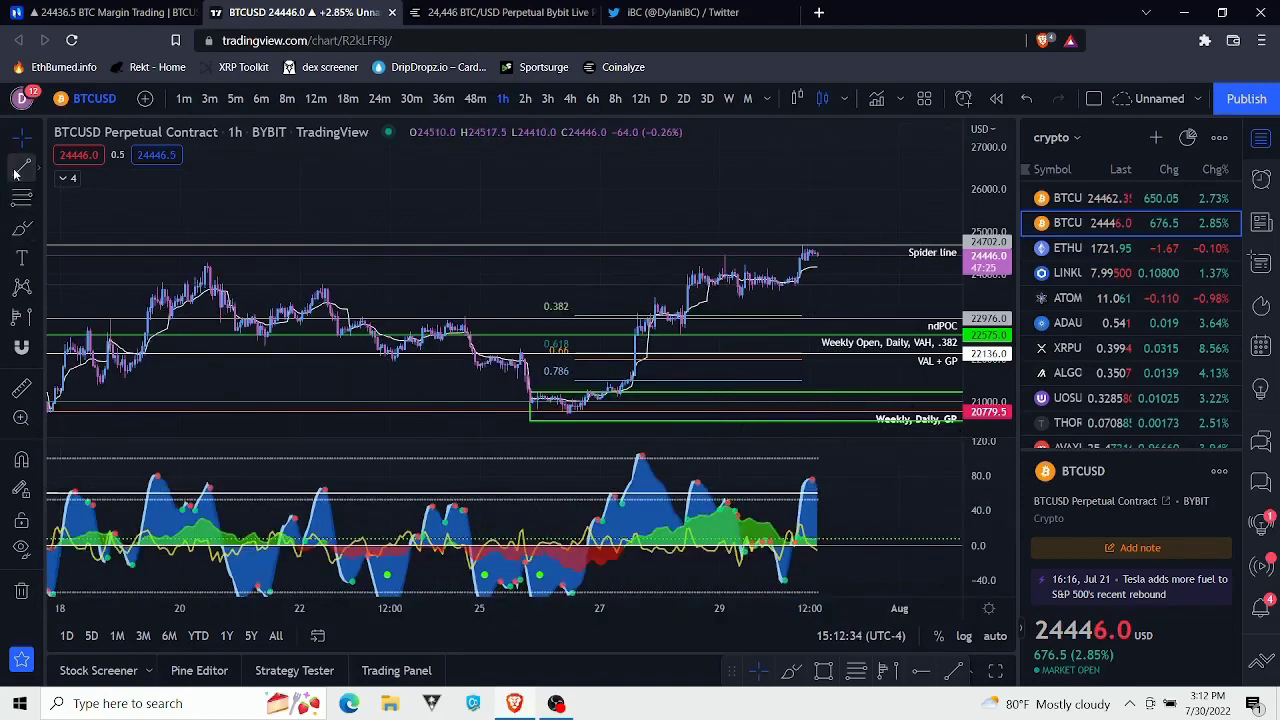
Step: On the 1-hour chart, draw descending lines over the money flow from 29 to 30 July and over the oscillator peaks from 27 to 31 July
click(17, 170)
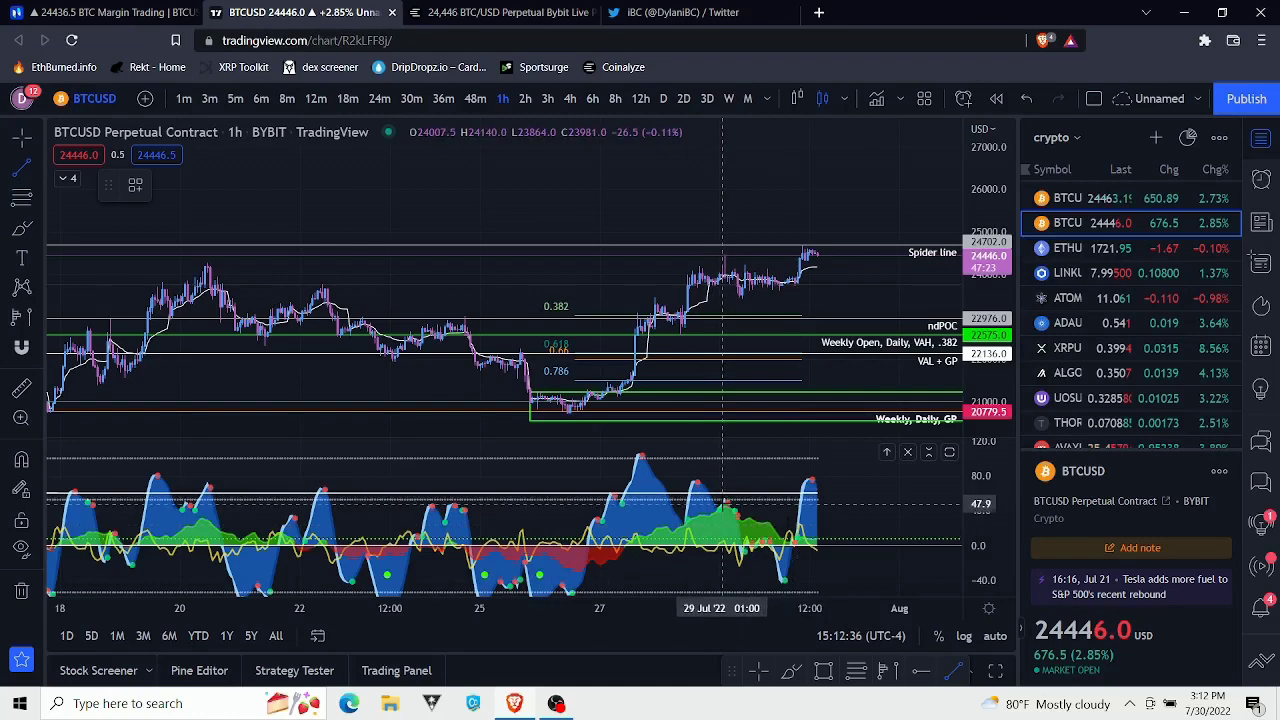
drag(723, 500, 830, 538)
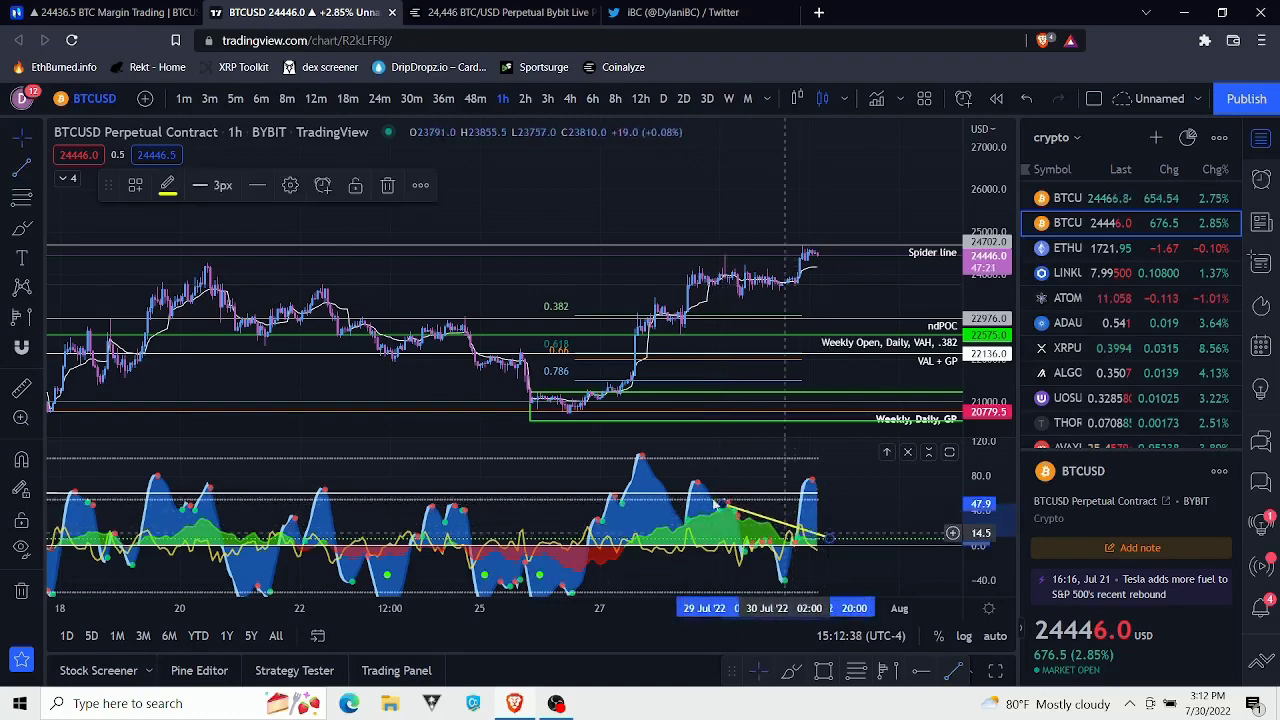
scroll(952, 535, down, 4)
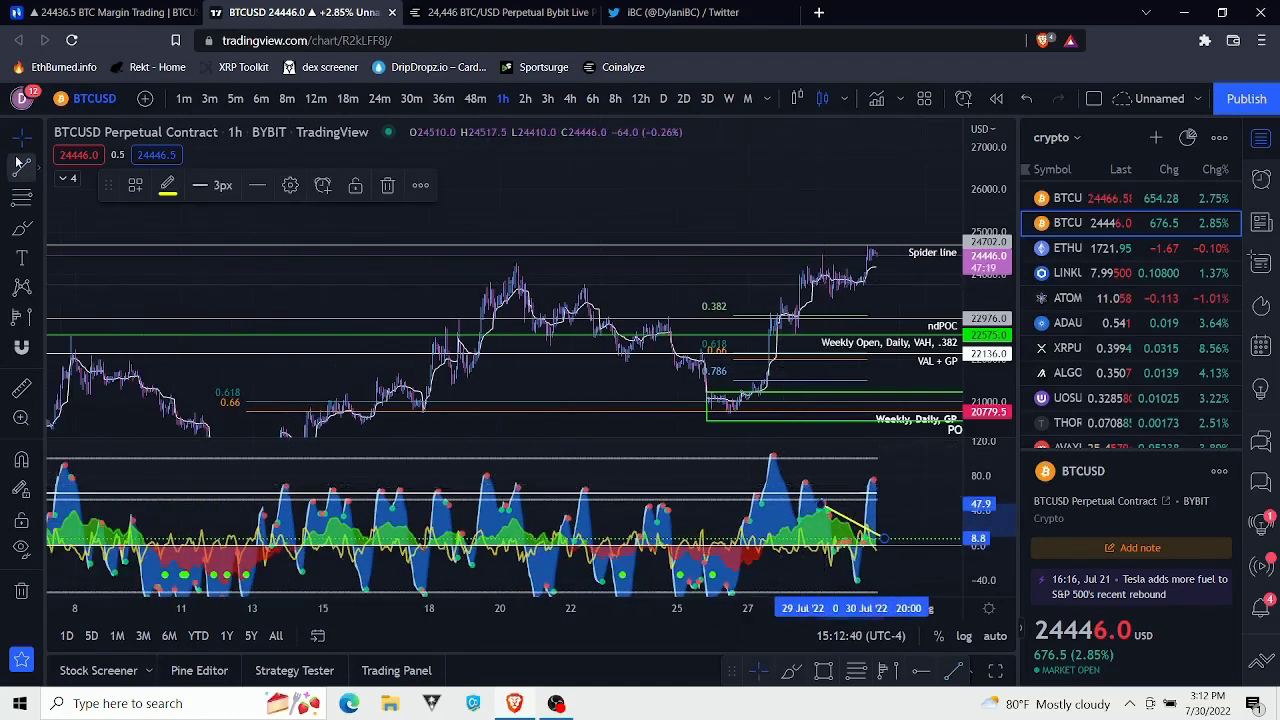
click(17, 165)
drag(774, 452, 890, 486)
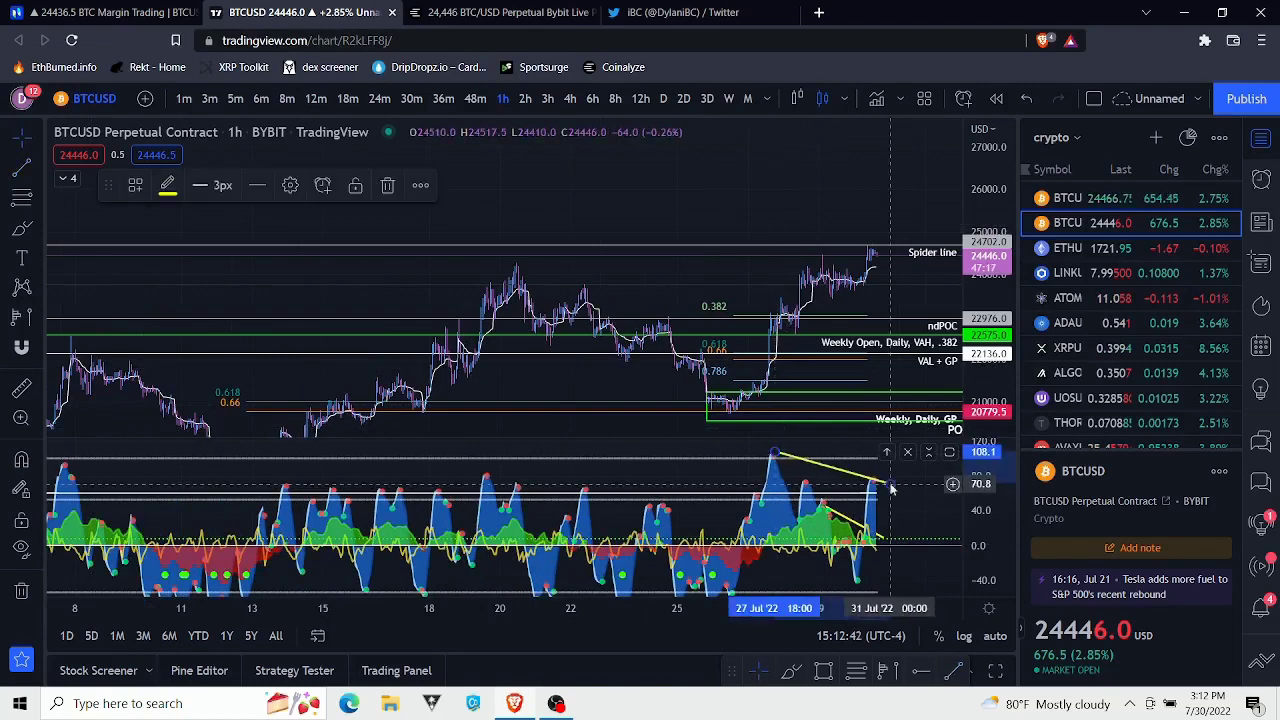
Step: Try a line joining the 7 July and 30 July oscillator peaks on the 1-hour chart, and delete the lines over the oscillator peaks
scroll(536, 454, down, 2)
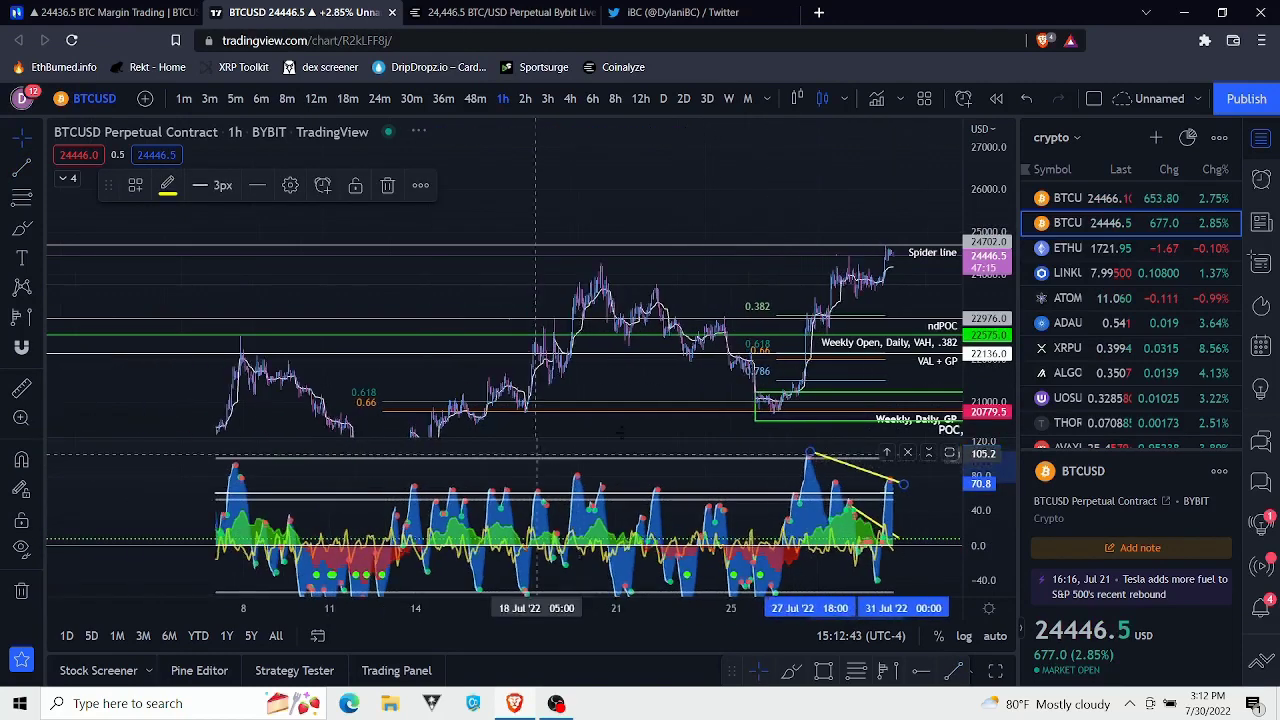
scroll(620, 432, down, 1)
click(22, 168)
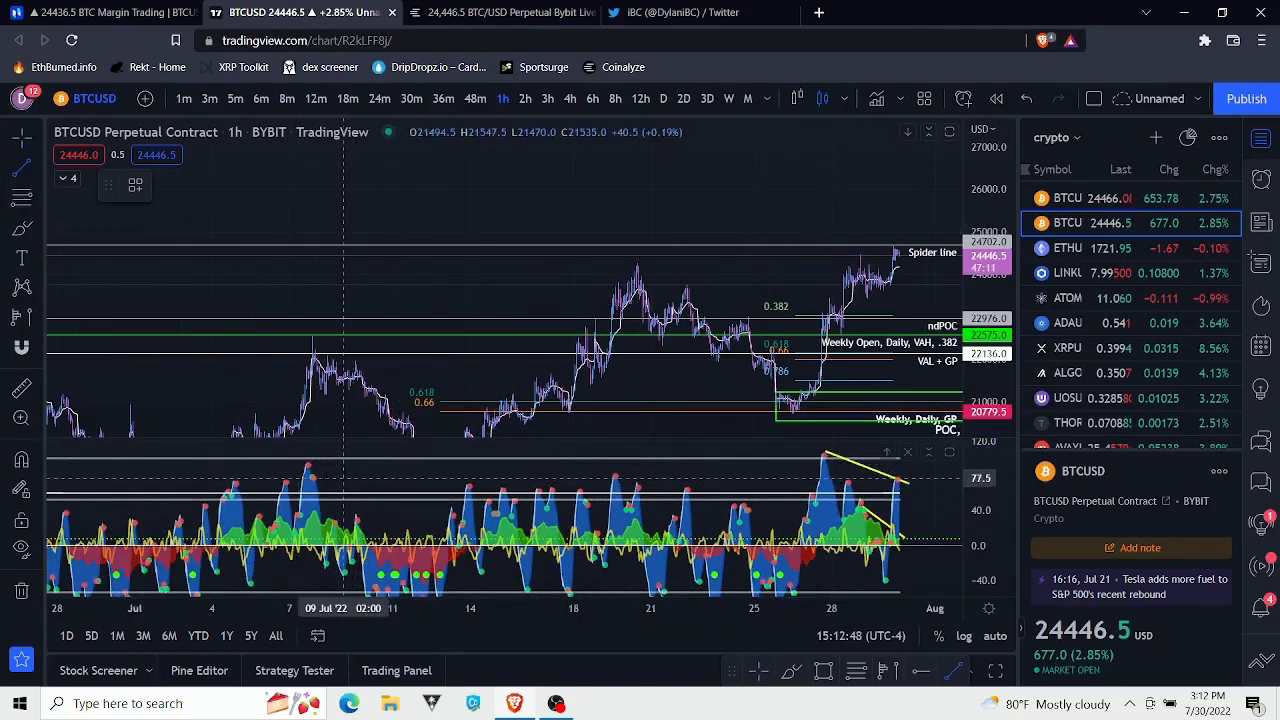
click(307, 464)
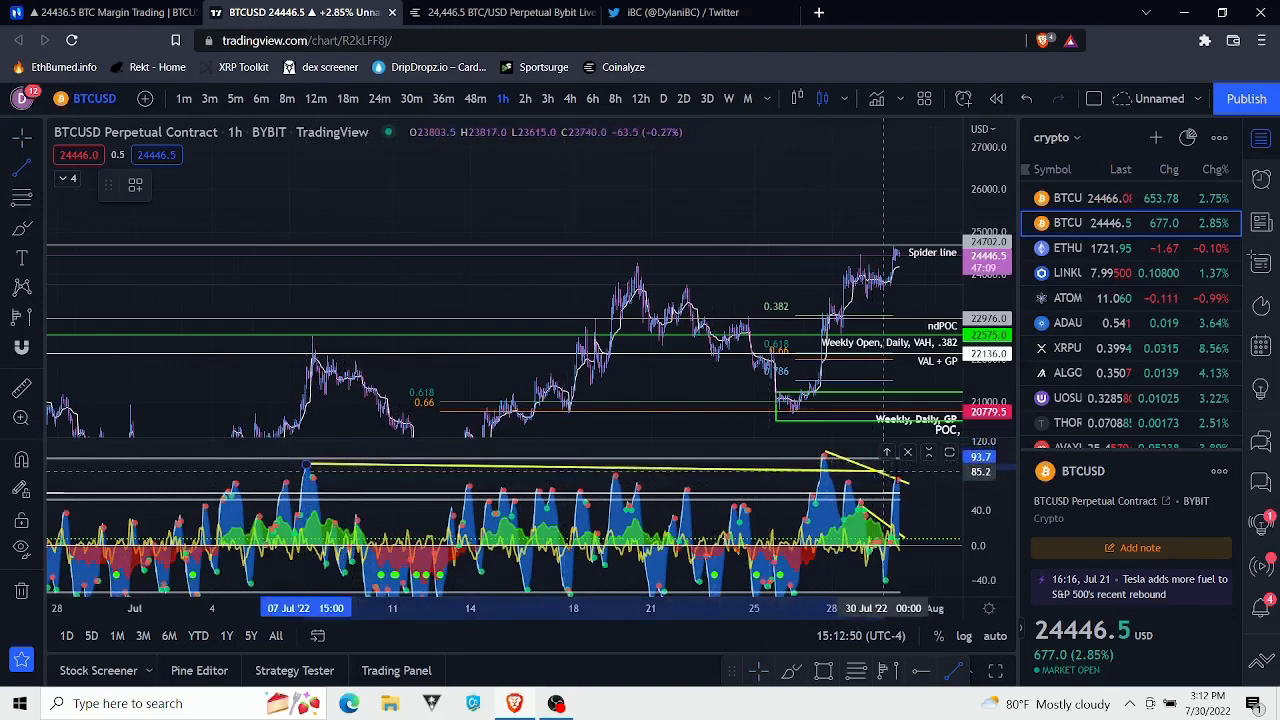
click(899, 478)
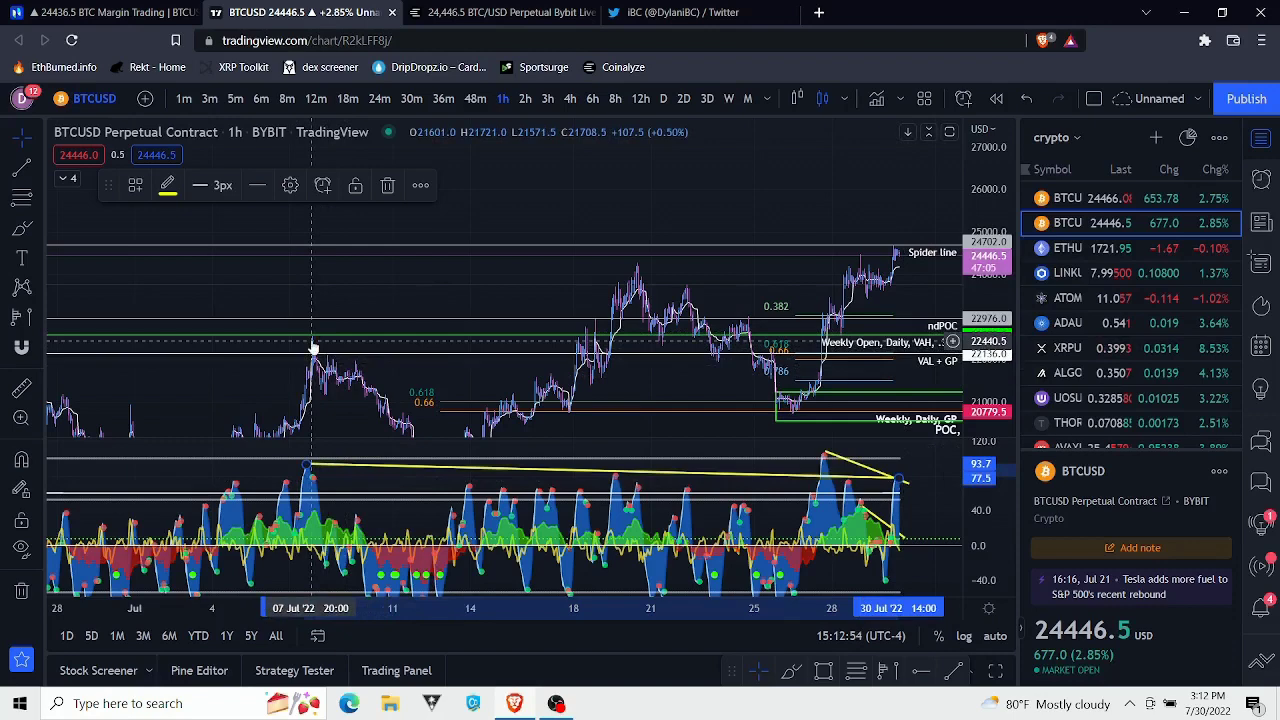
key(Delete)
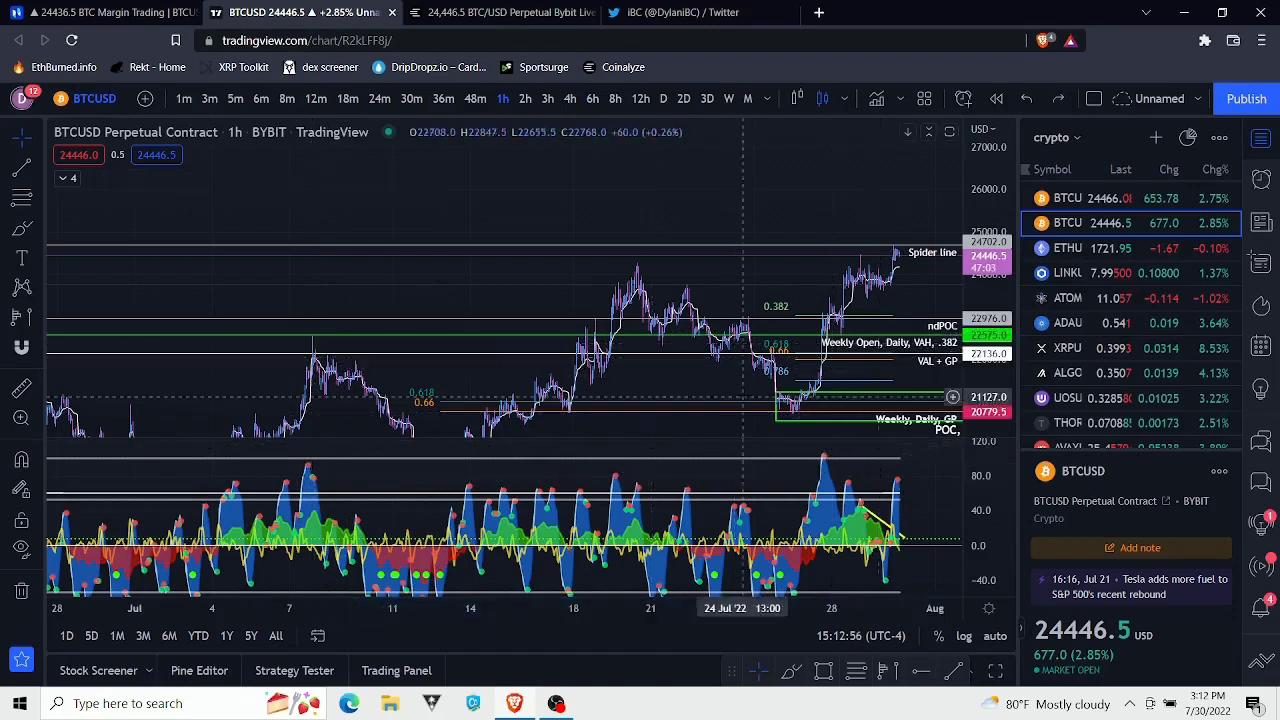
Step: Switch to the 30-minute chart to review its oscillator peaks and activate the Brush tool
scroll(884, 509, up, 5)
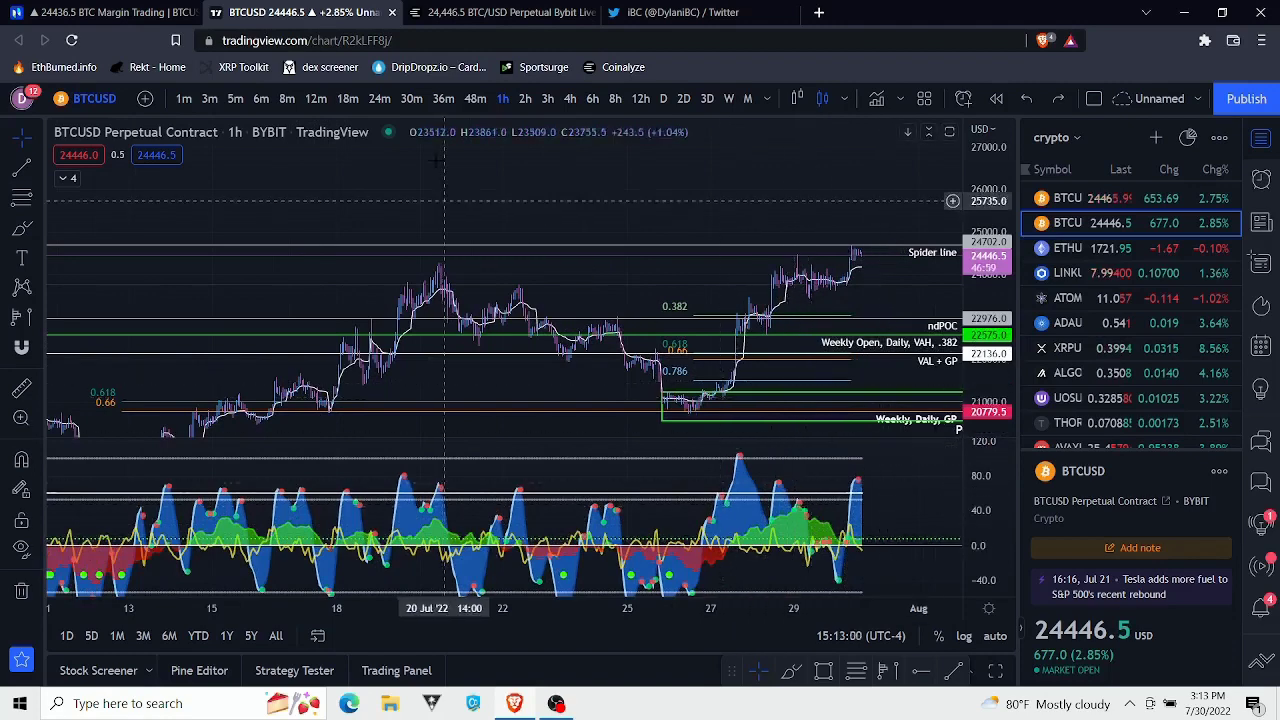
click(420, 101)
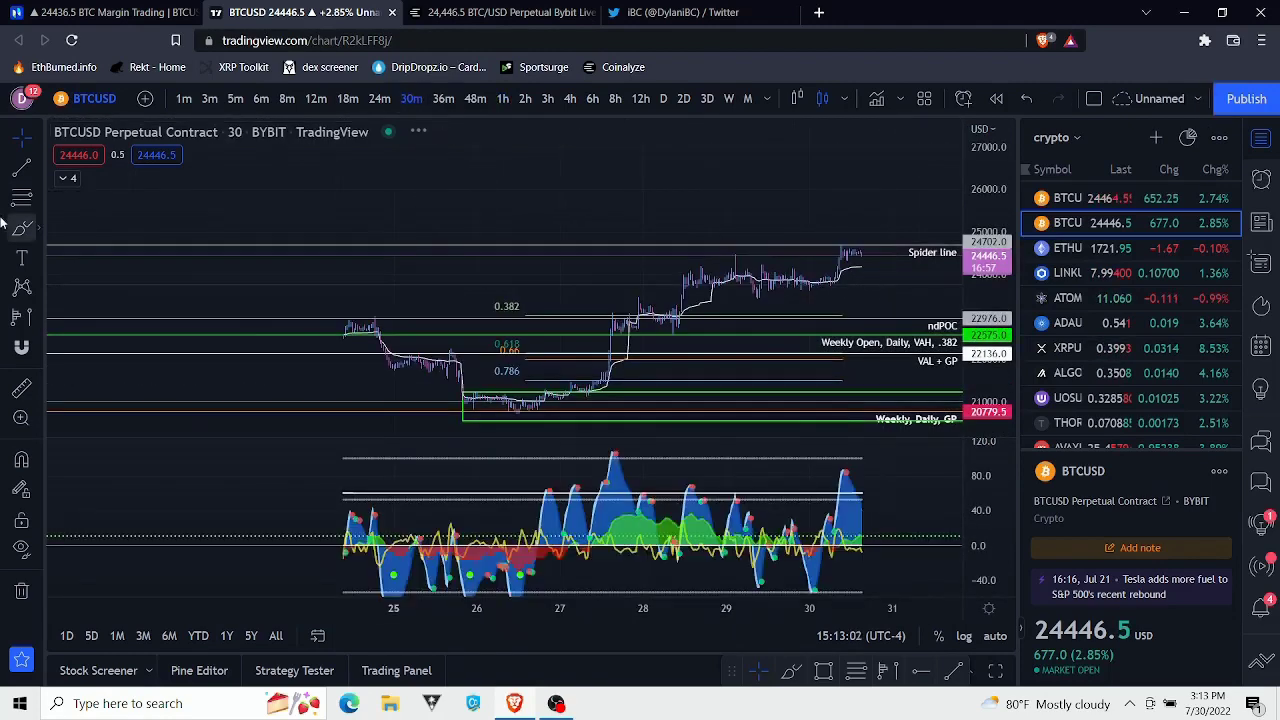
click(22, 228)
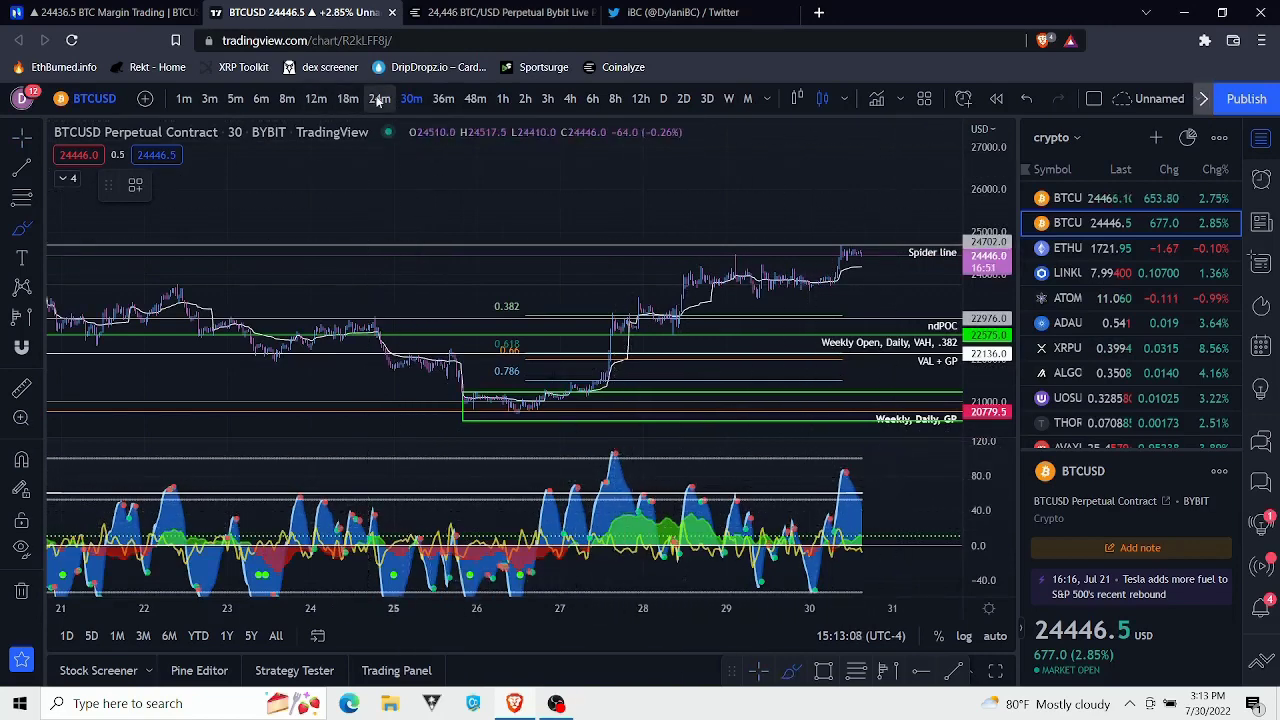
Step: On the 3-minute chart, mark the 30 July divergence around 08:30–09:15 with a falling oscillator line and a rising price line
click(209, 98)
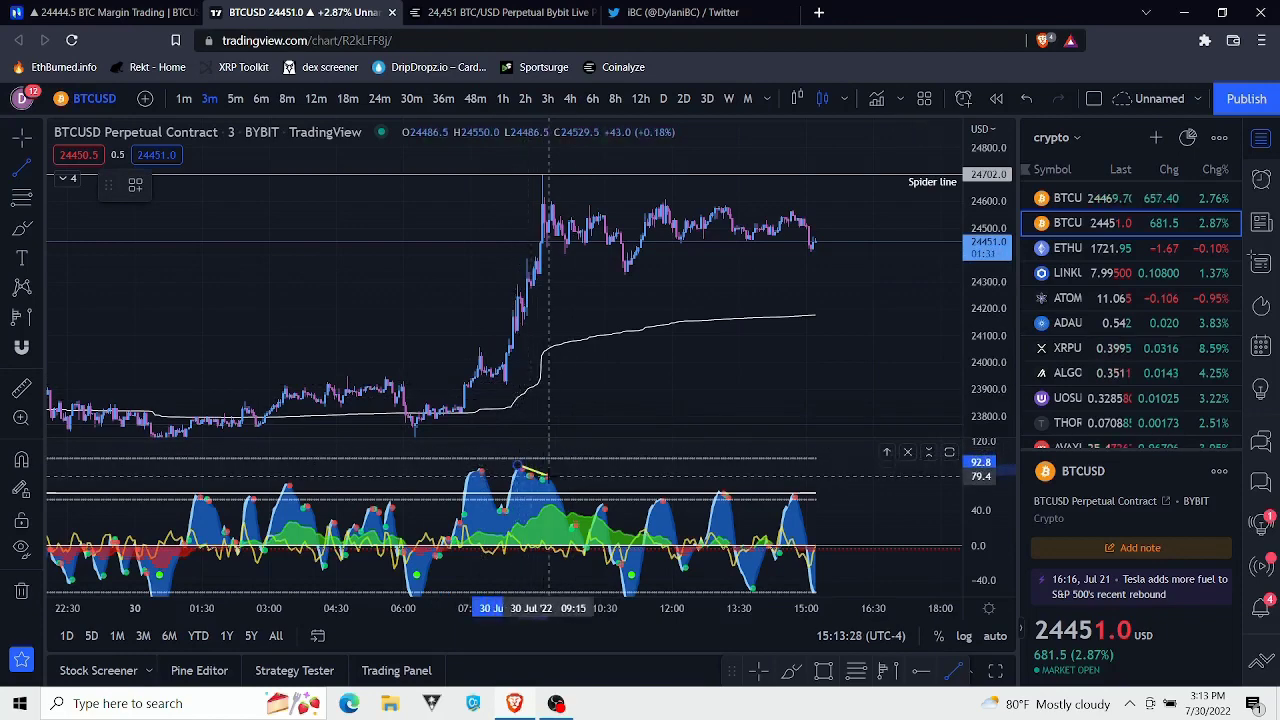
click(515, 293)
click(540, 180)
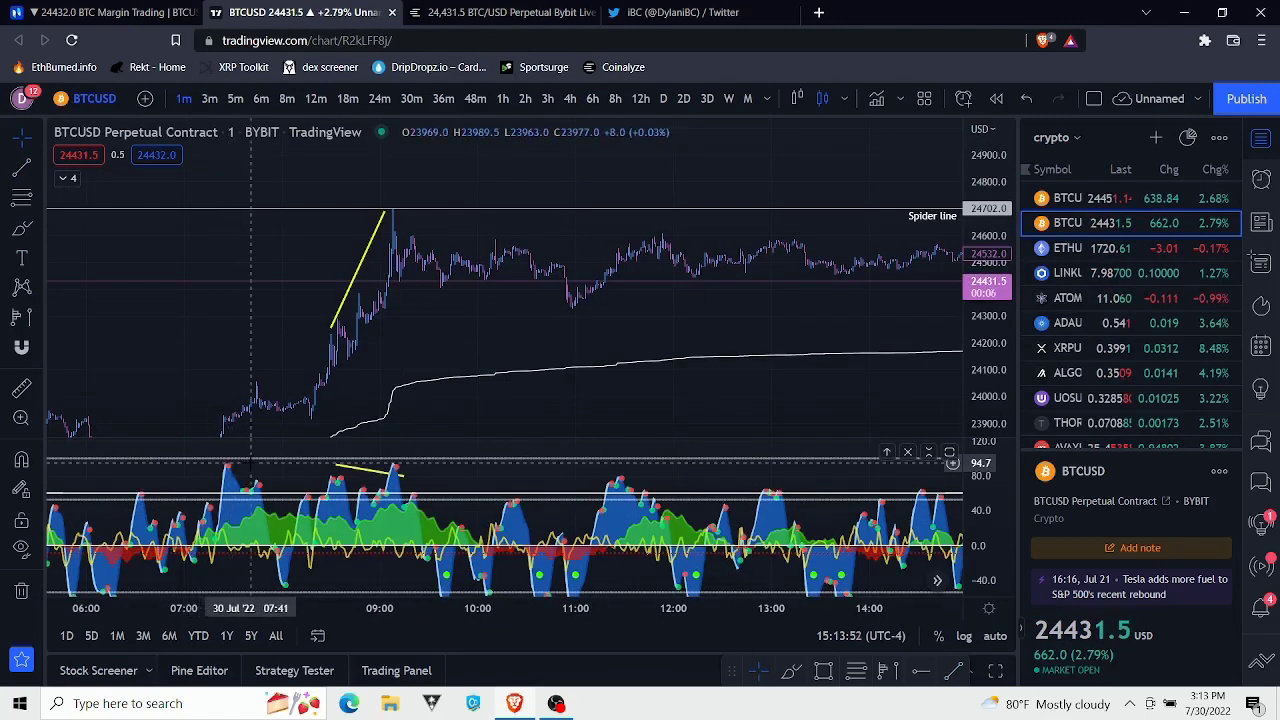
Step: Delete the yellow oscillator line and the yellow price line on the 1-minute chart
click(357, 475)
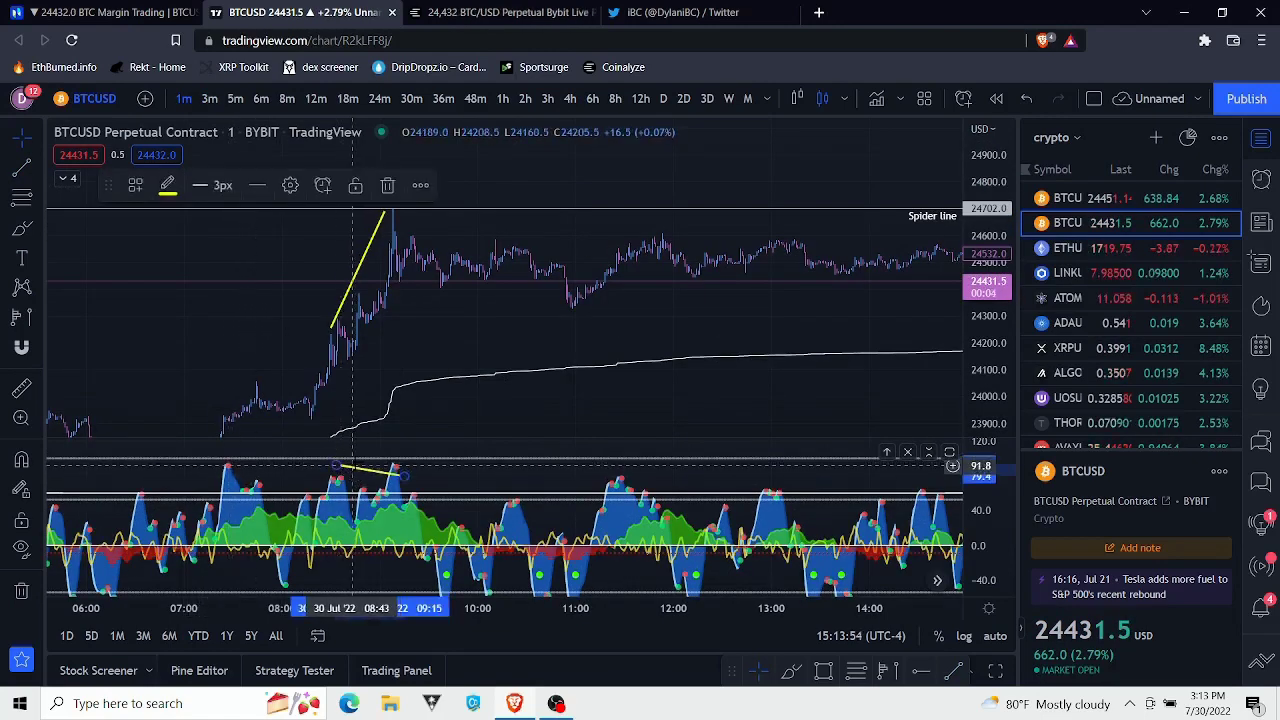
key(Delete)
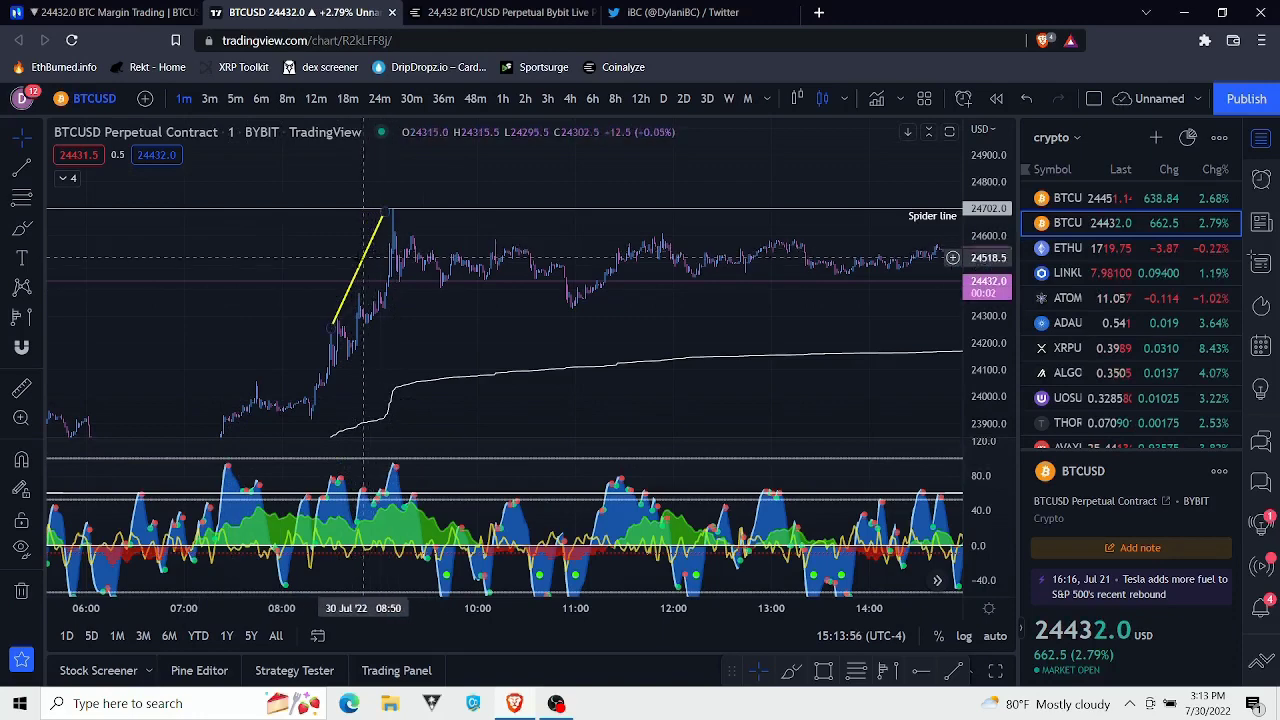
click(360, 268)
key(Delete)
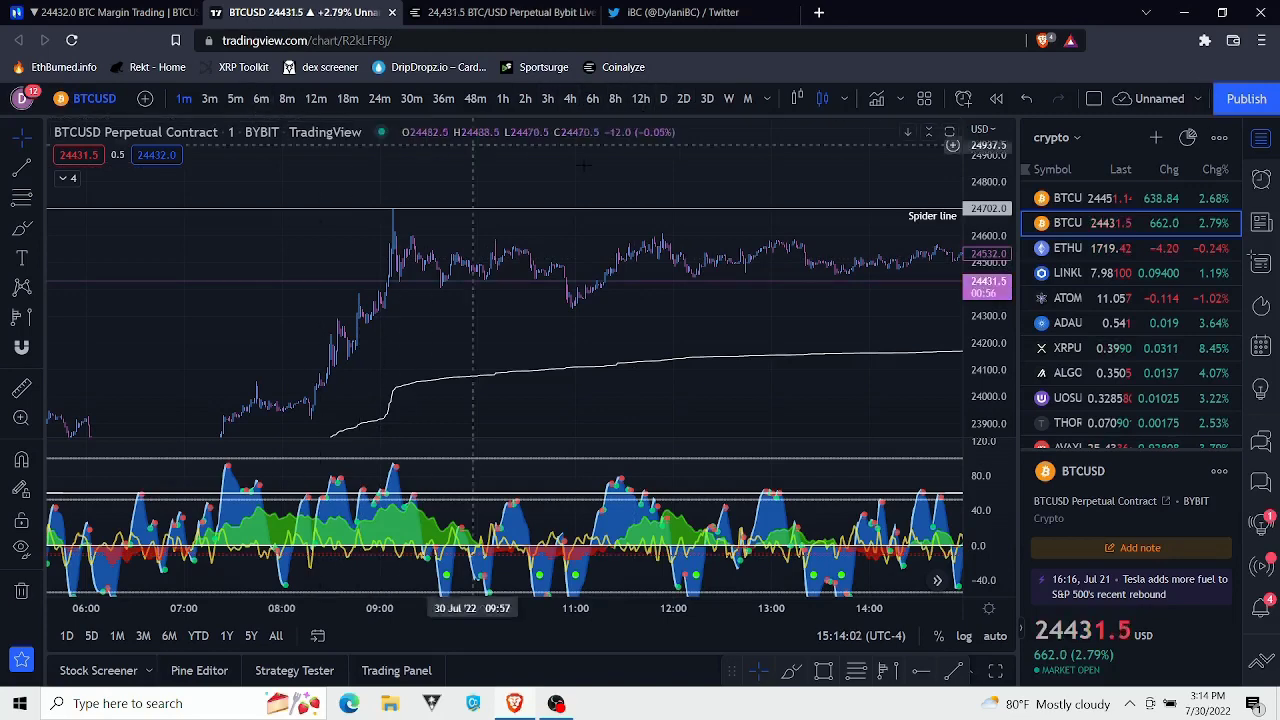
Step: On the 24-minute chart, brush a rising curve over the price from 27 to 30 July with the price scale compressed, and delete it
scroll(528, 215, up, 1)
drag(713, 185, 489, 194)
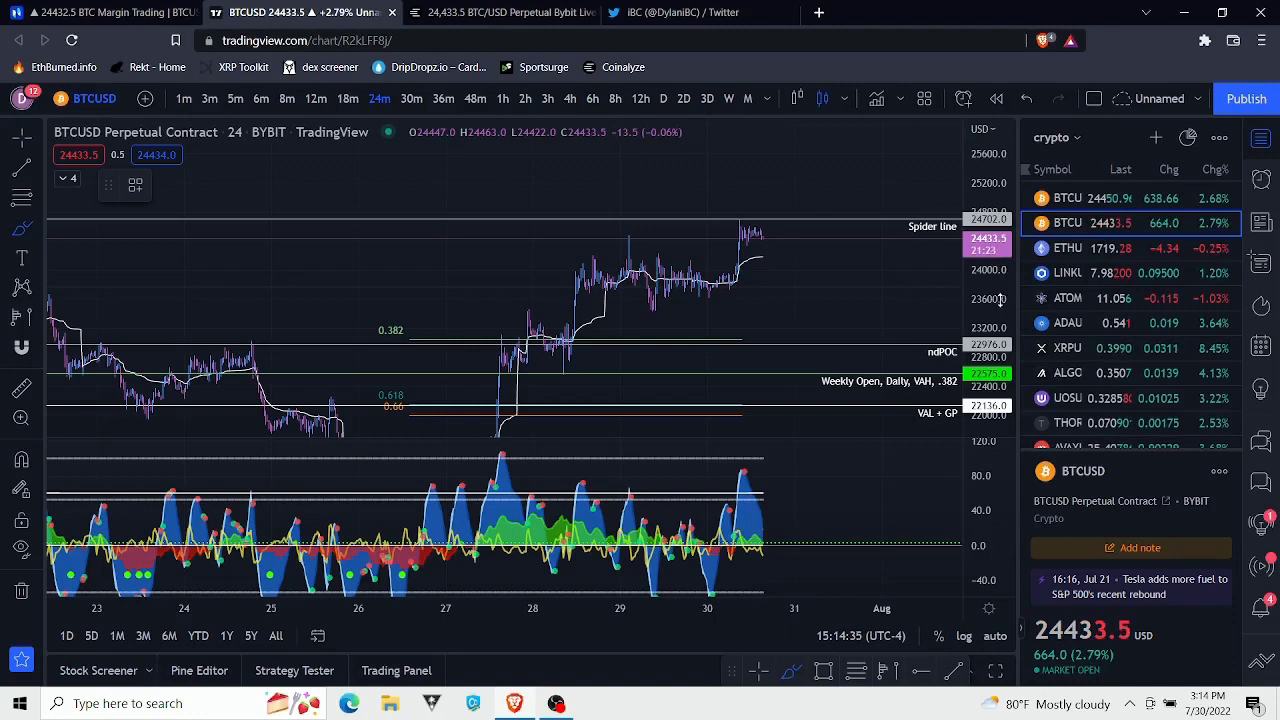
drag(1000, 300, 1000, 325)
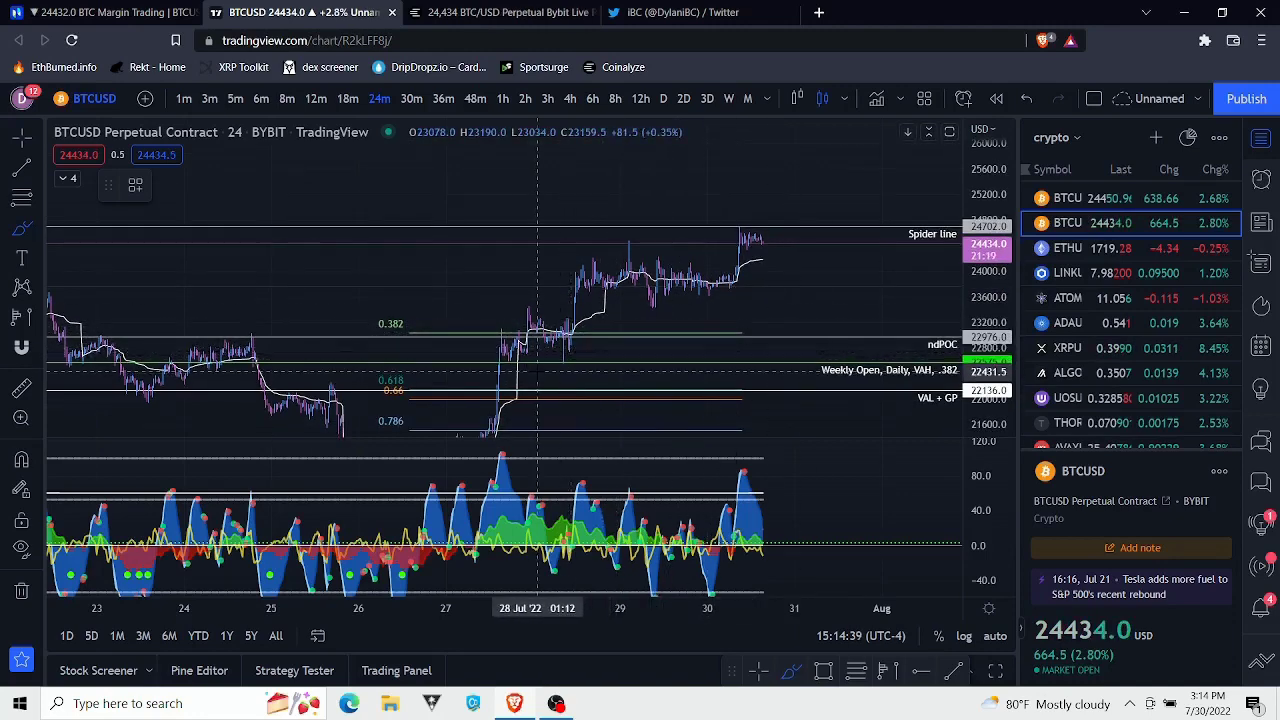
drag(983, 295, 983, 322)
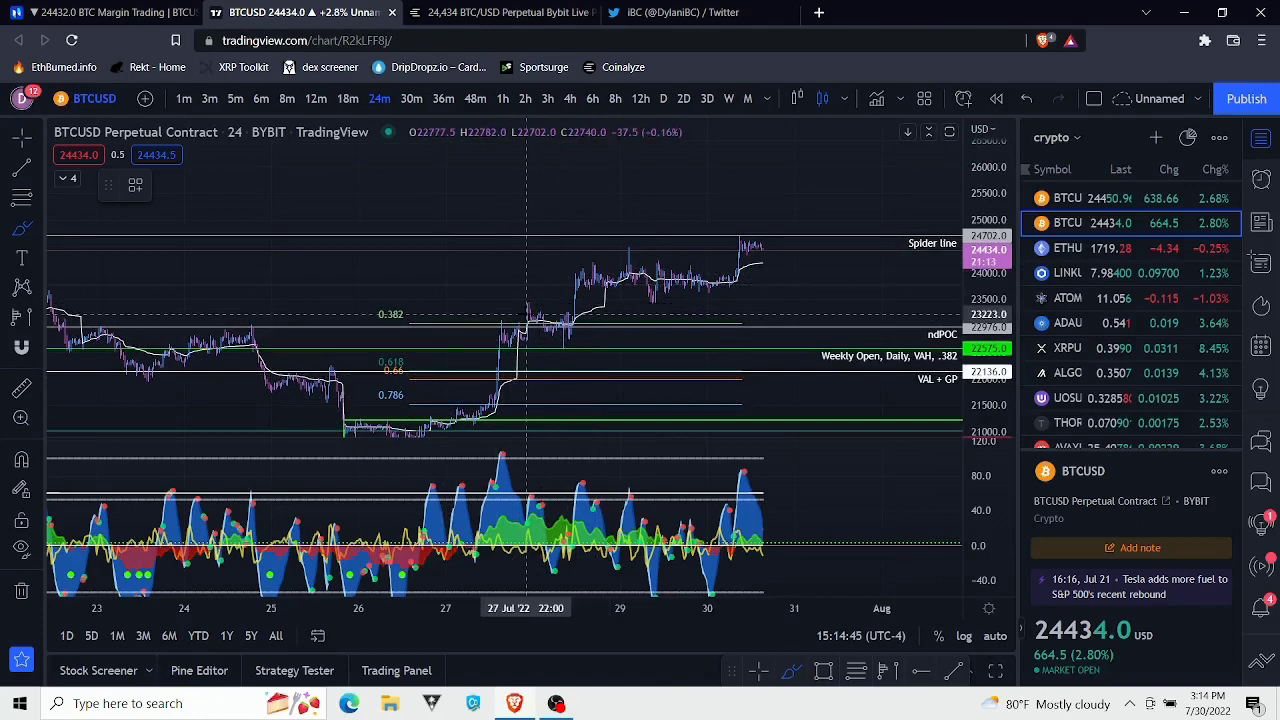
drag(526, 309, 746, 253)
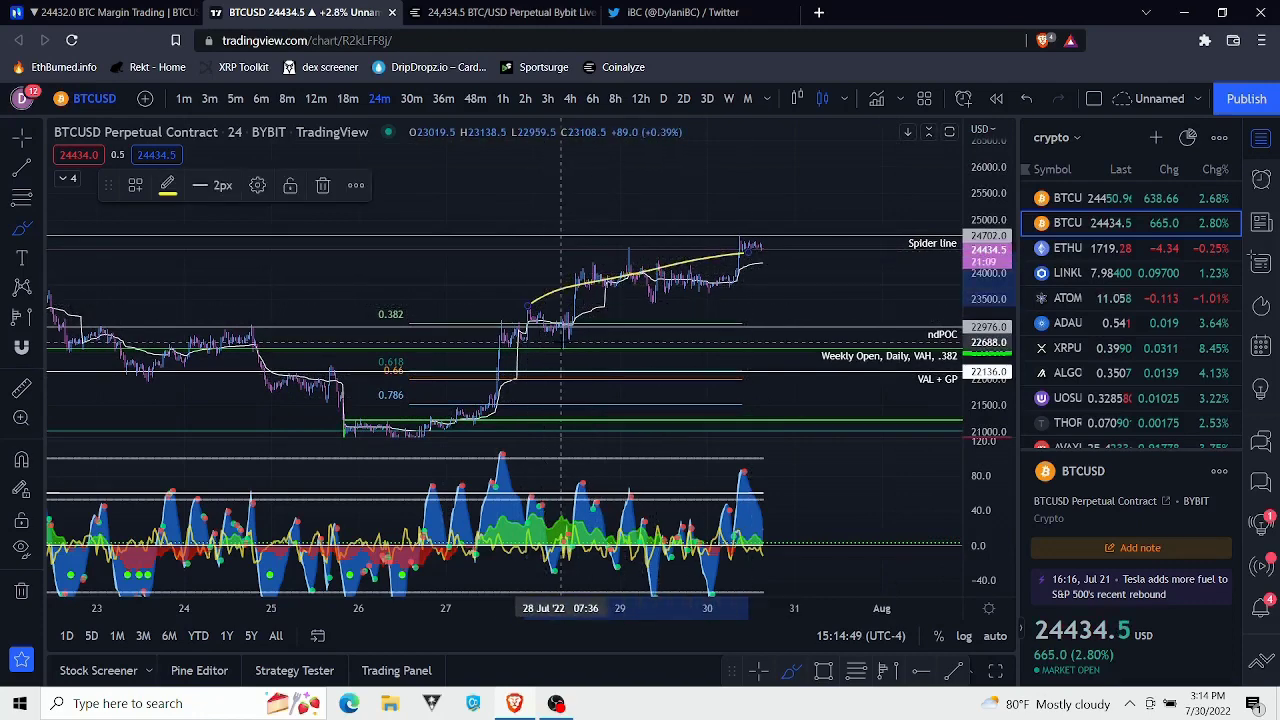
key(Delete)
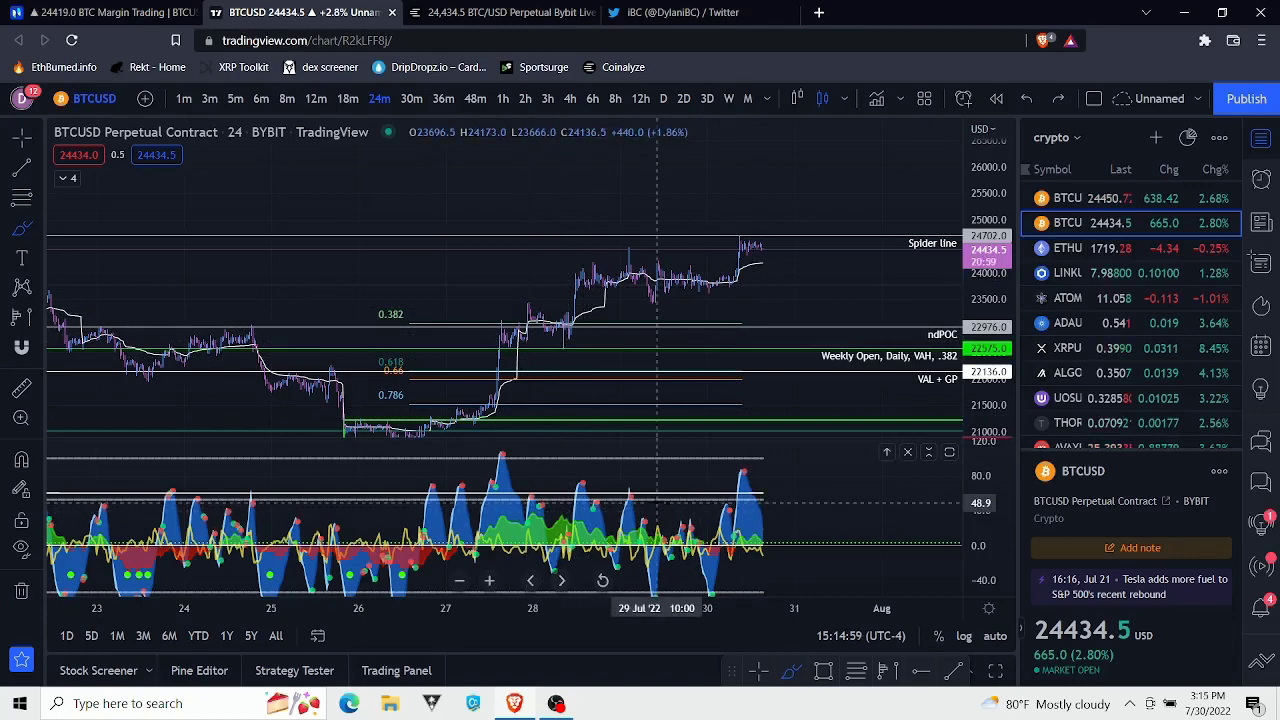
Step: Stretch the price scale of the 24-minute chart around the recent highs and switch to the daily chart
drag(817, 284, 754, 294)
drag(986, 315, 985, 192)
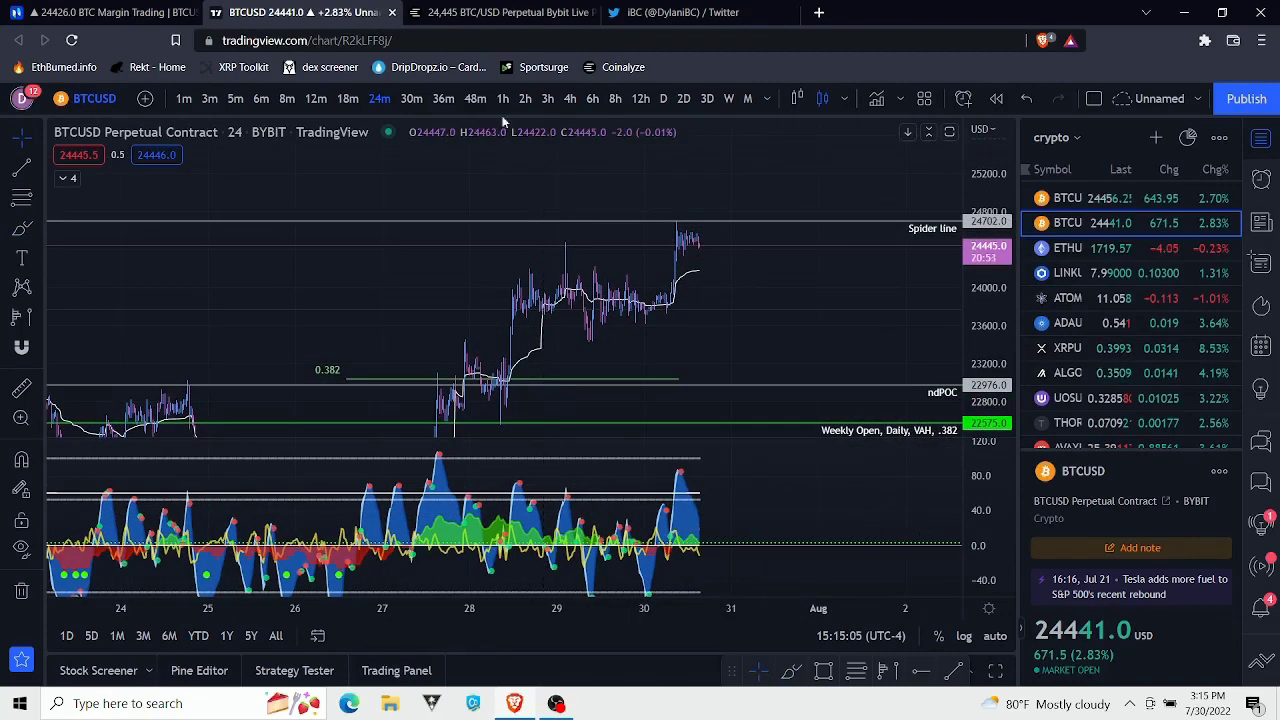
click(663, 99)
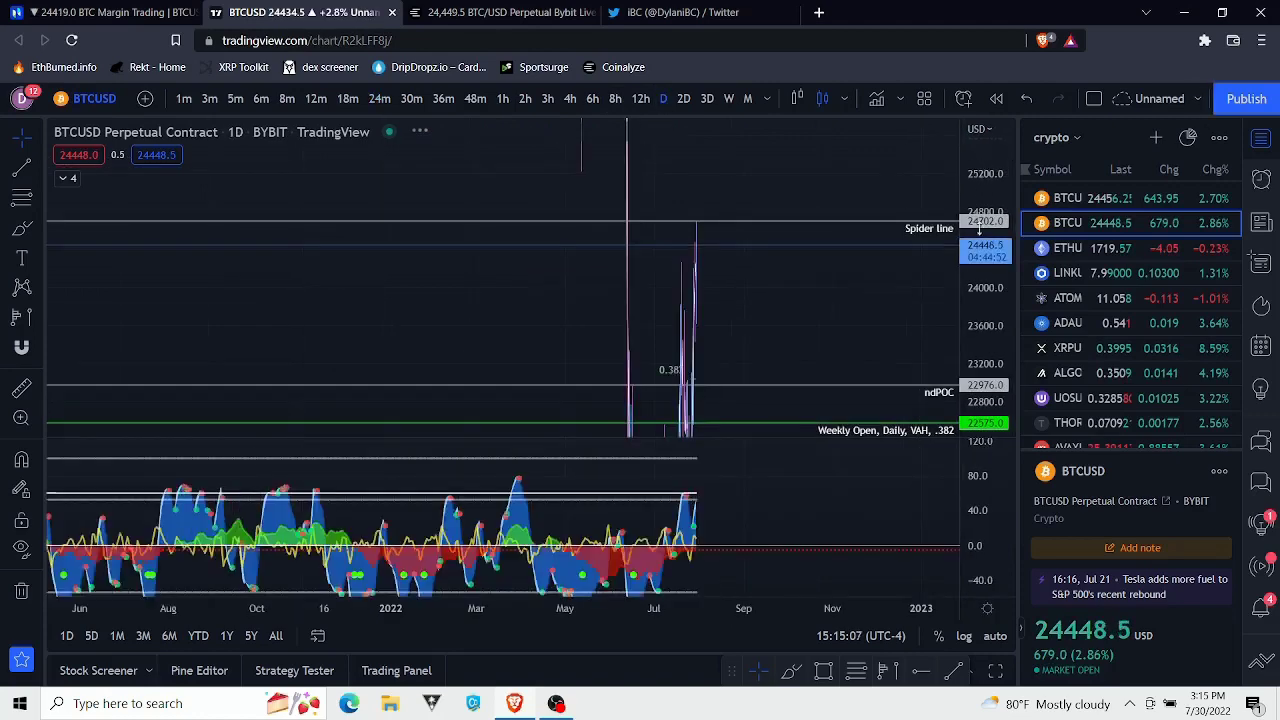
Step: On the daily chart, brush a rising projection from the latest candle to about 28,400, just below the Macro VAL line, and remove it
drag(975, 351, 975, 372)
scroll(736, 262, up, 4)
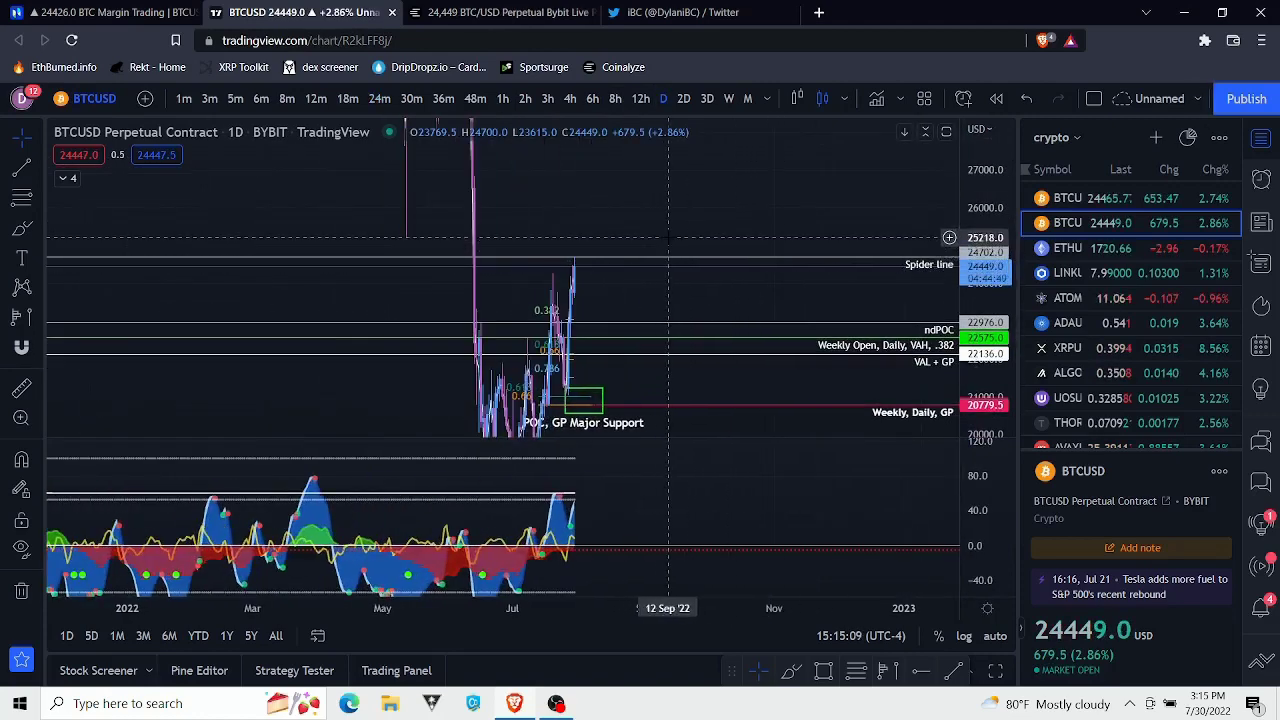
drag(674, 238, 692, 348)
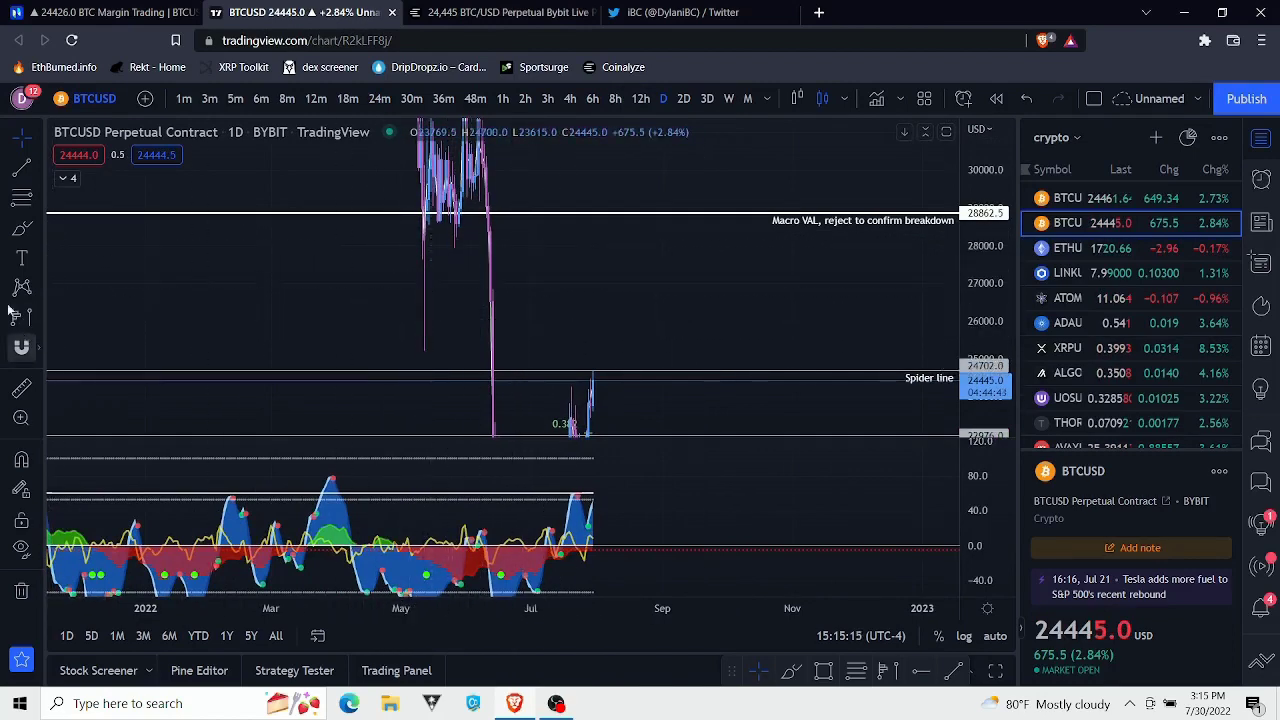
click(20, 230)
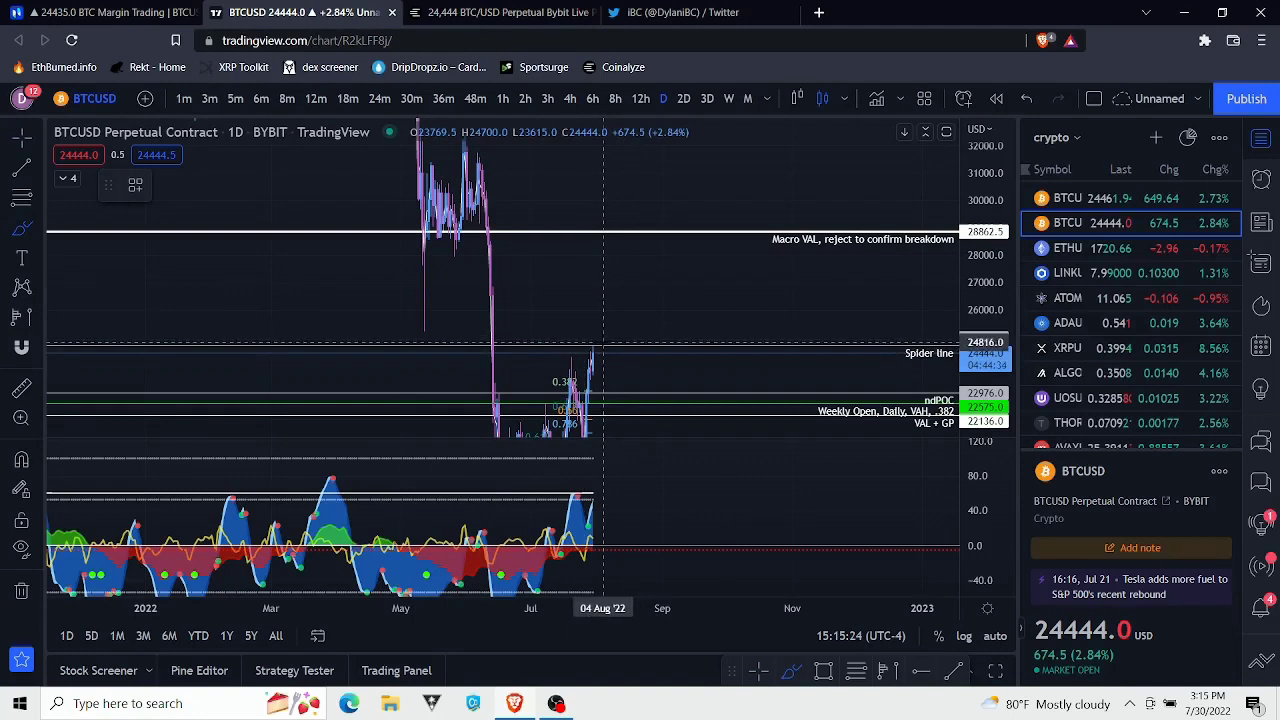
drag(596, 354, 615, 272)
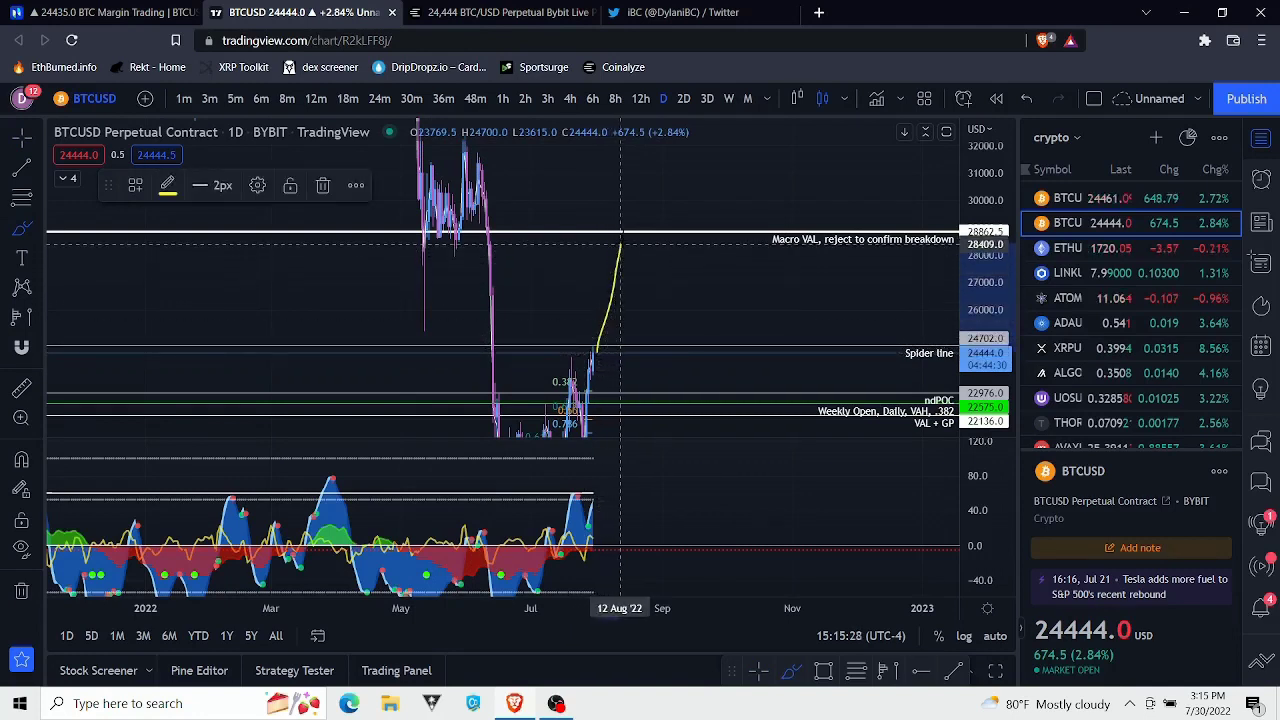
mouse_move(630, 231)
mouse_down()
mouse_move(616, 245)
mouse_move(631, 258)
mouse_move(637, 248)
mouse_up()
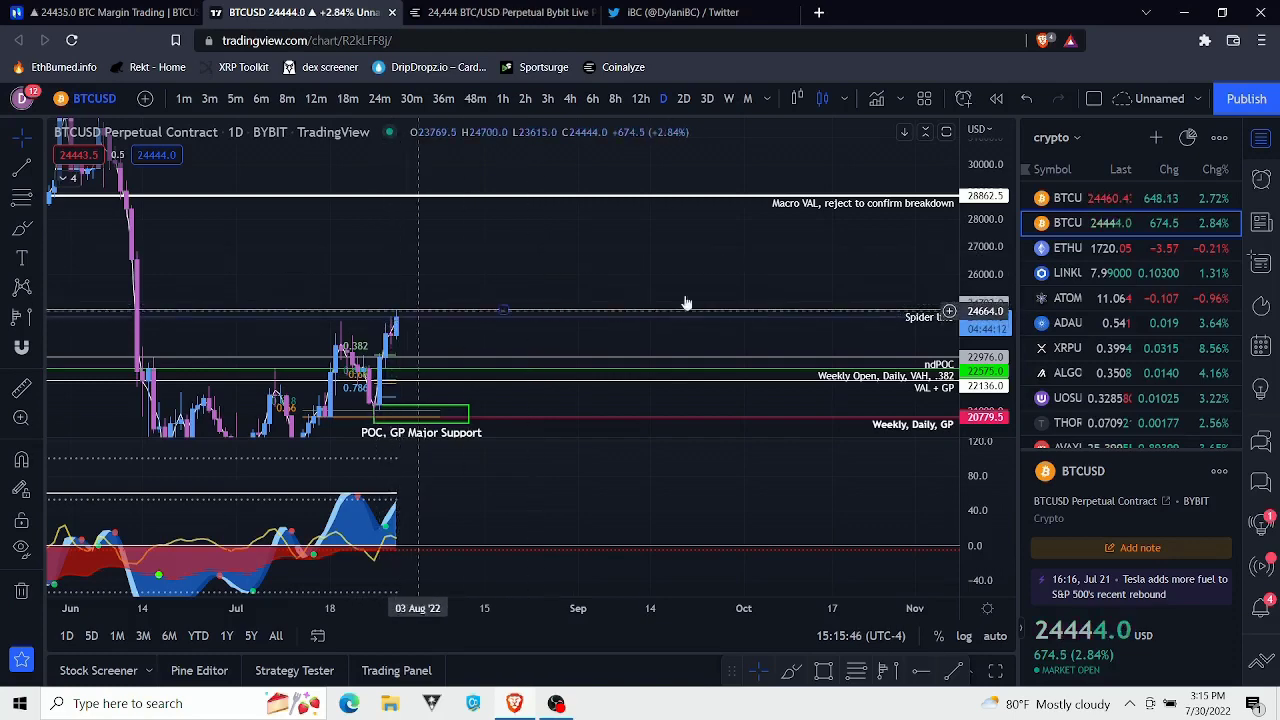
Step: Brush a projected pullback to about 22,200, trace the late-July dip and recovery, extend the projection to about 28,600 by mid-August, and undo the strokes
drag(640, 257, 802, 237)
drag(982, 328, 930, 292)
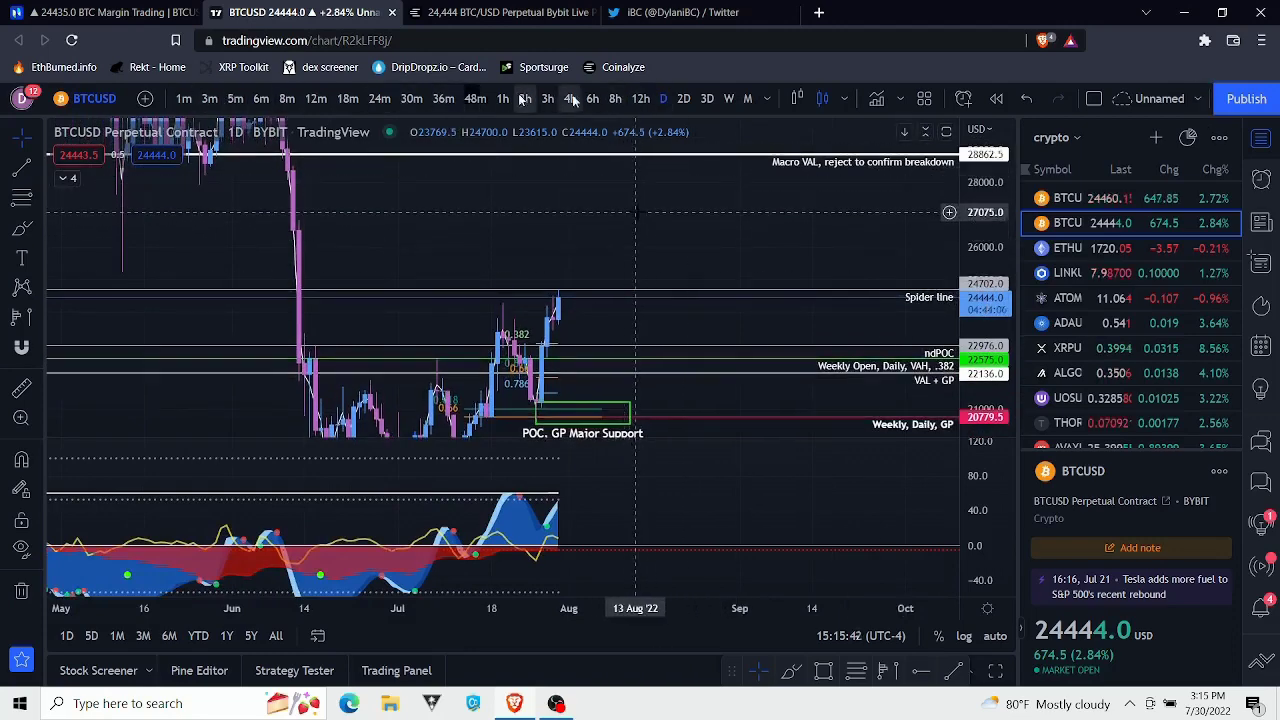
scroll(640, 212, up, 1)
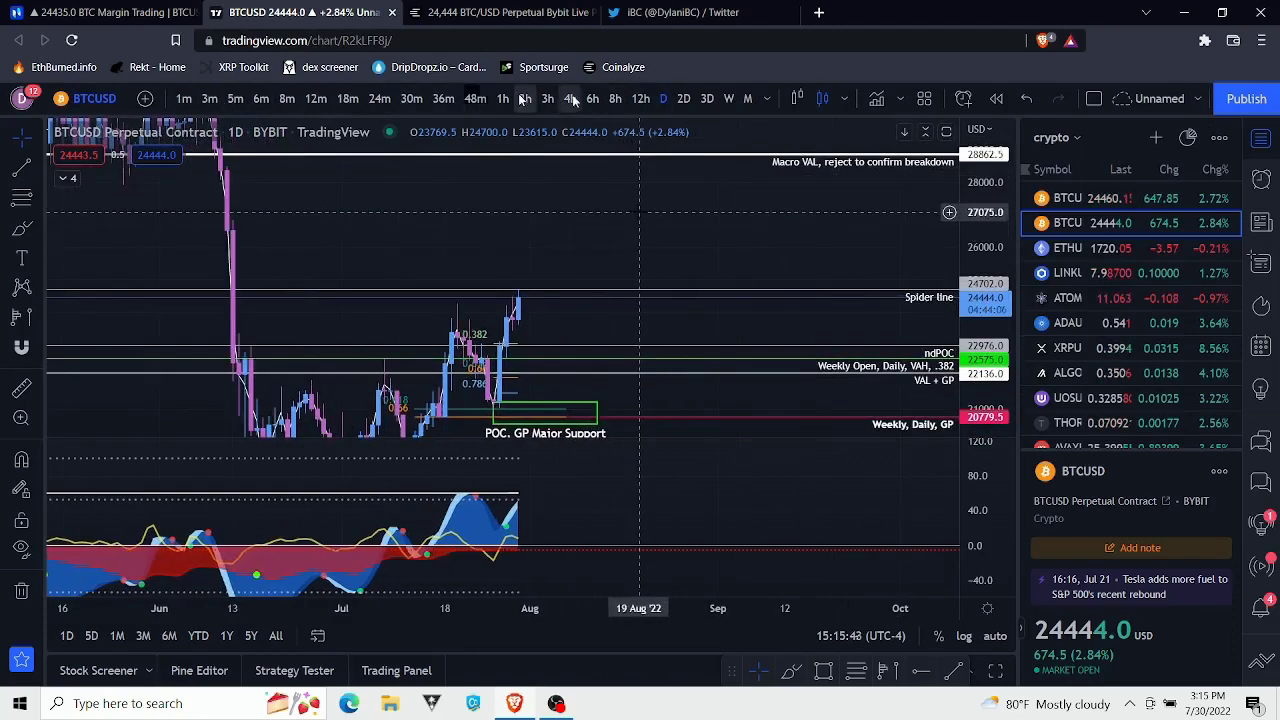
click(22, 228)
drag(520, 292, 548, 359)
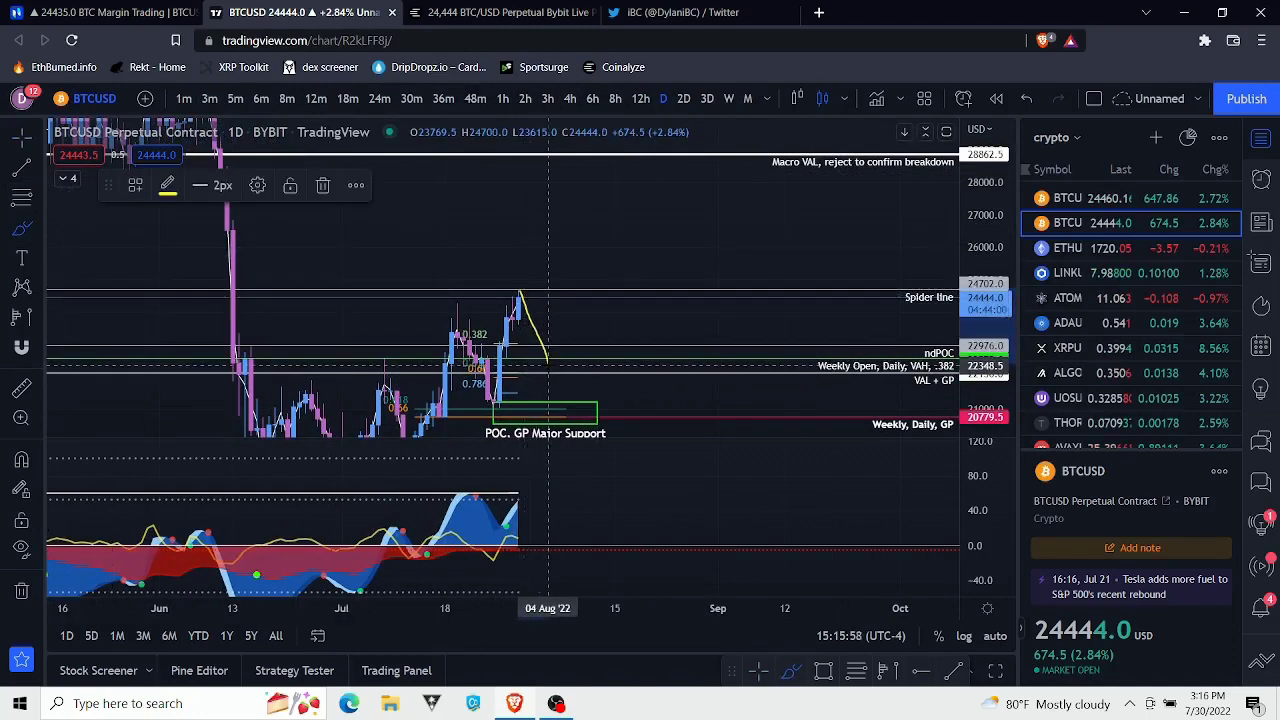
mouse_move(457, 332)
mouse_down()
mouse_move(494, 398)
mouse_move(512, 359)
mouse_up()
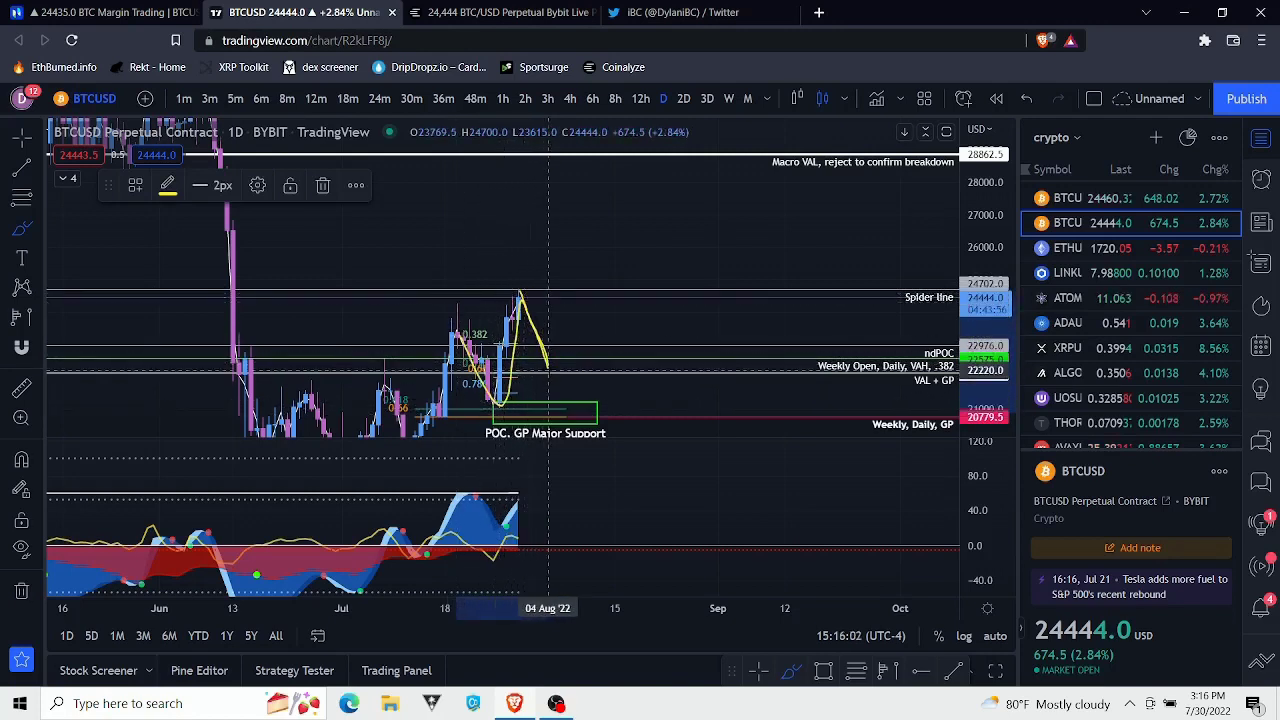
drag(549, 362, 608, 166)
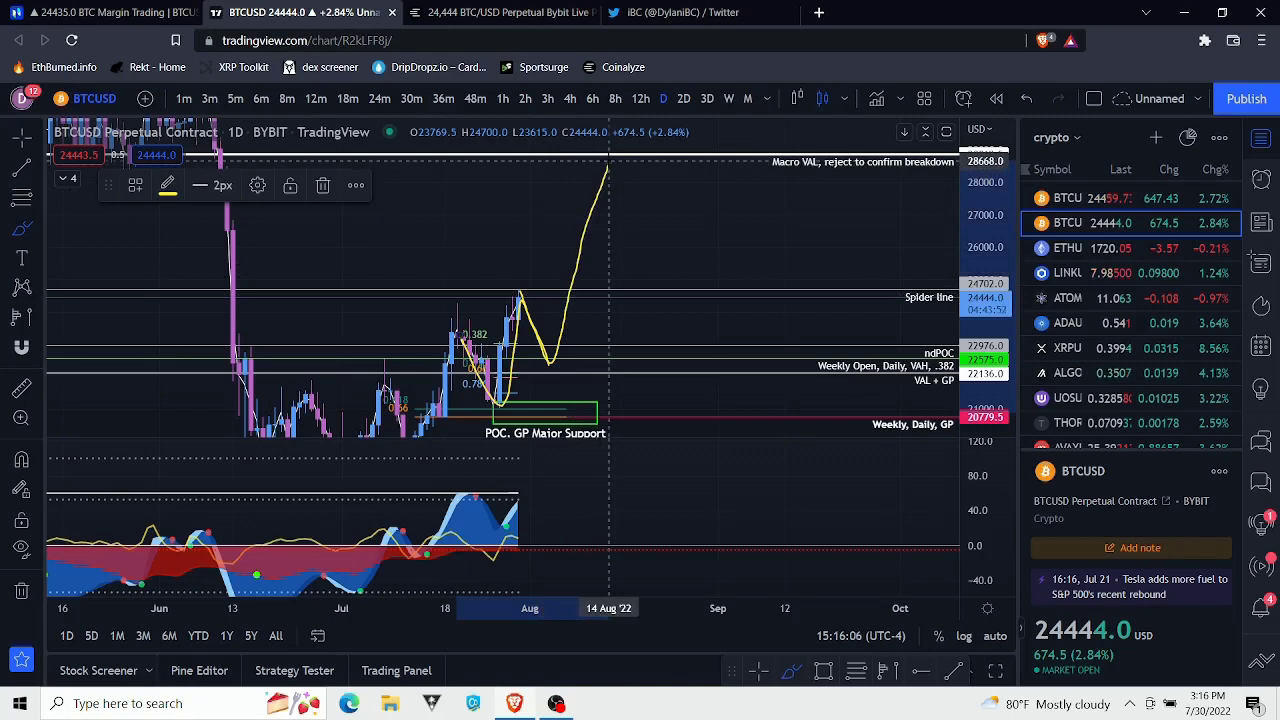
key(ctrl+z)
key(ctrl+z)
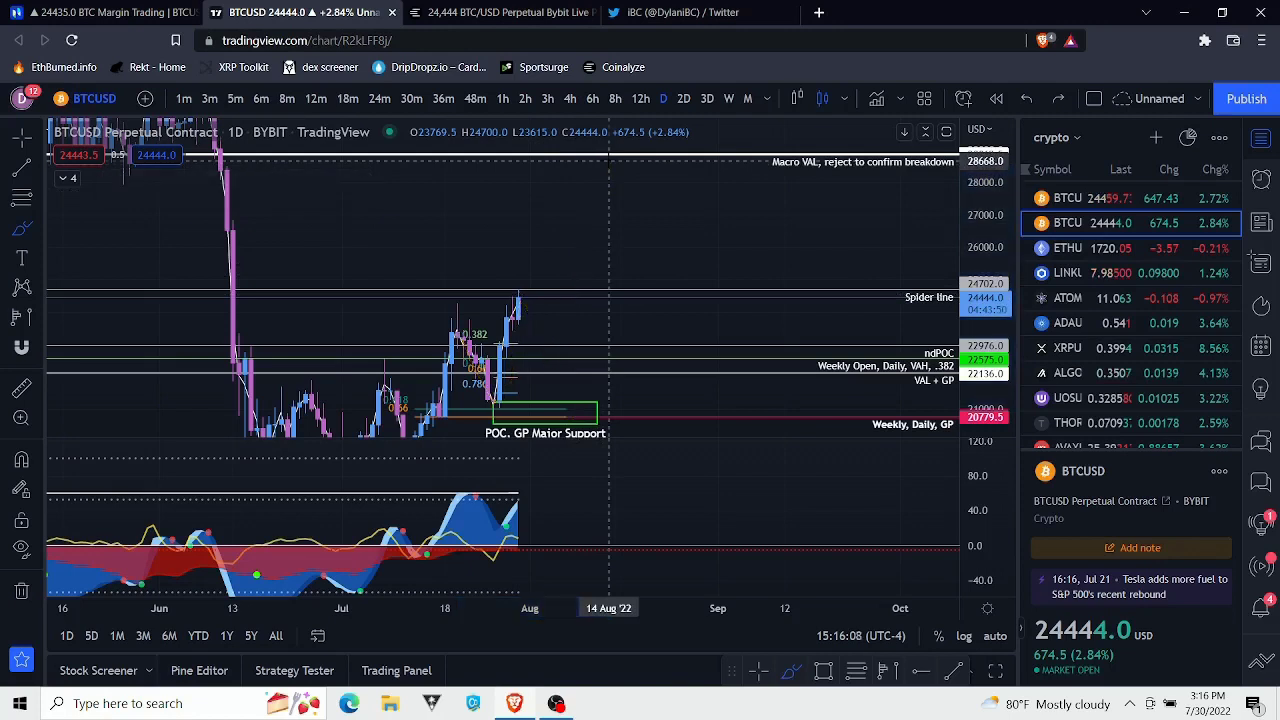
Step: Brush a steep, nearly vertical rise from the latest daily candle to about 27,600 and undo it
drag(518, 314, 518, 197)
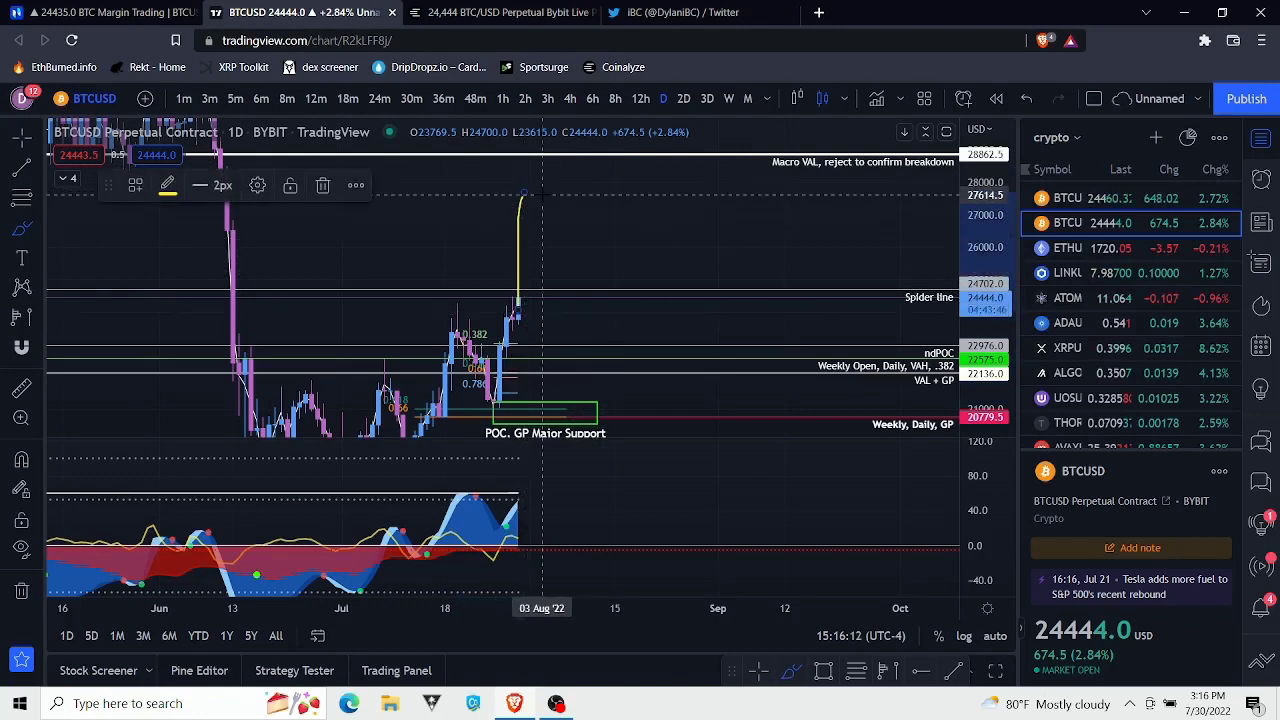
key(ctrl+z)
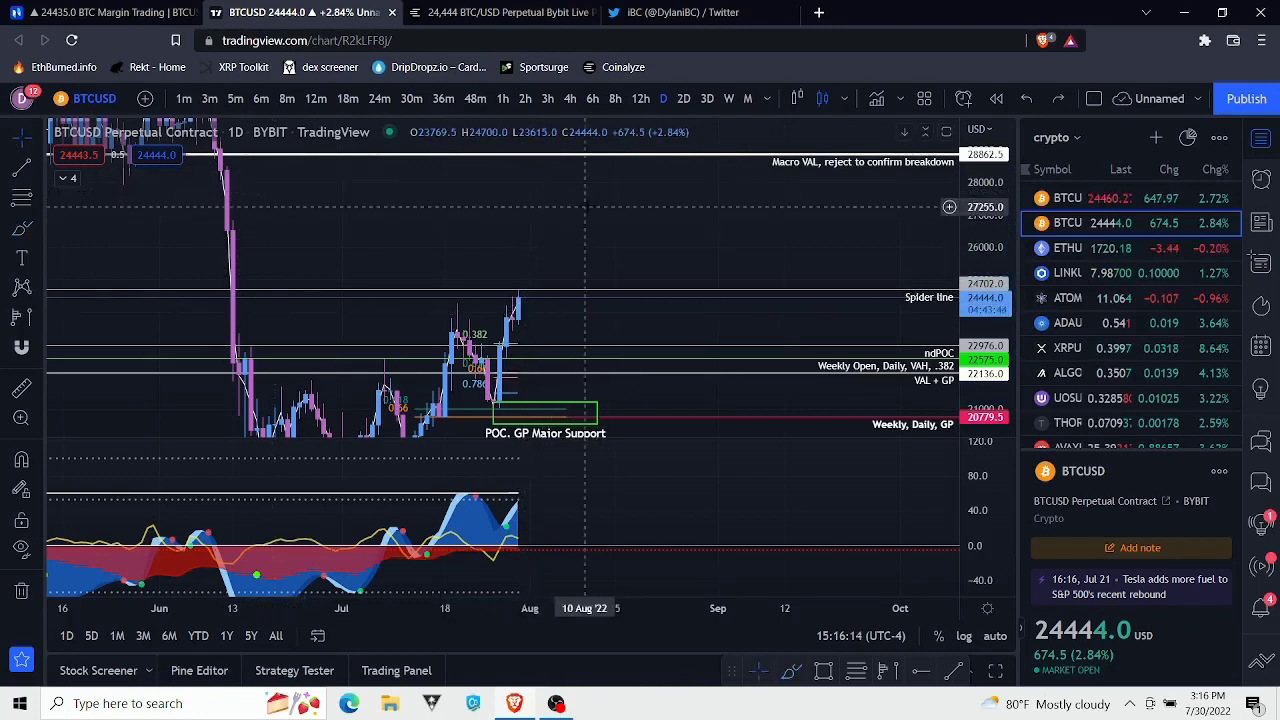
Step: Brush a falling path with two bounces from the latest candle to about 18,500 near 25 August, and delete it
drag(628, 234, 649, 172)
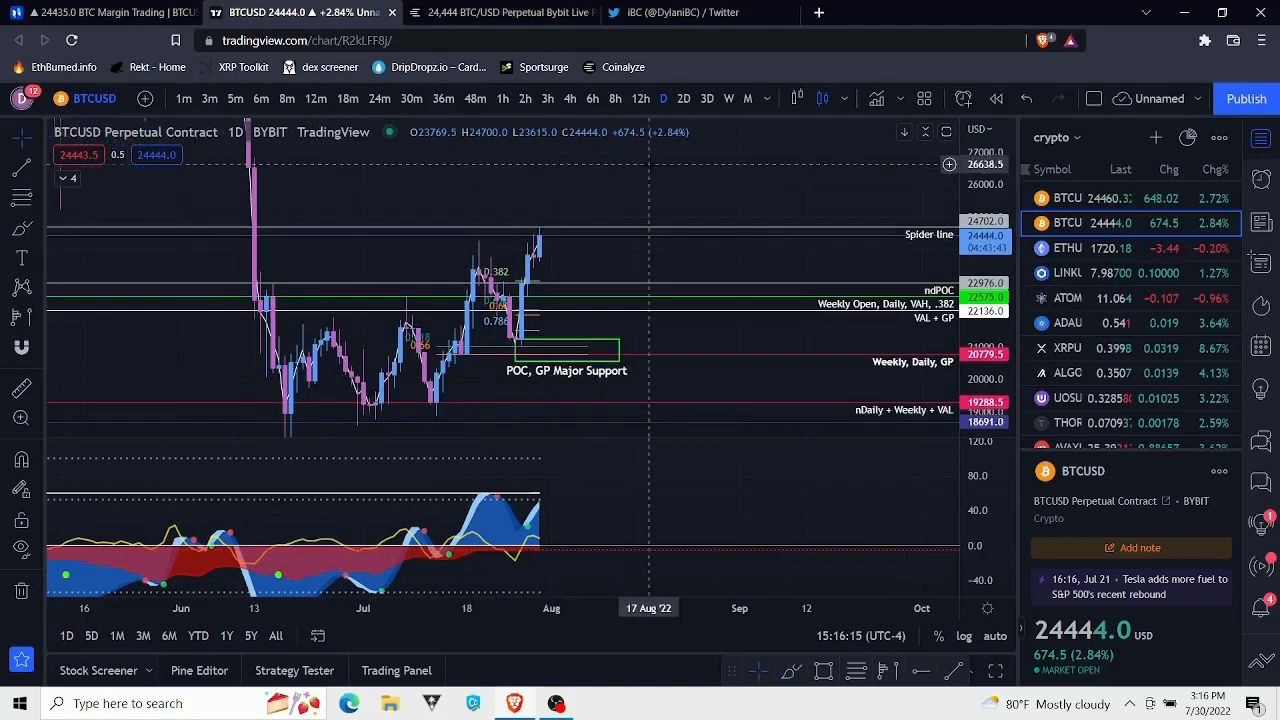
click(21, 228)
mouse_move(538, 238)
mouse_down()
mouse_move(565, 305)
mouse_move(598, 265)
mouse_move(636, 363)
mouse_move(674, 374)
mouse_move(697, 427)
mouse_up()
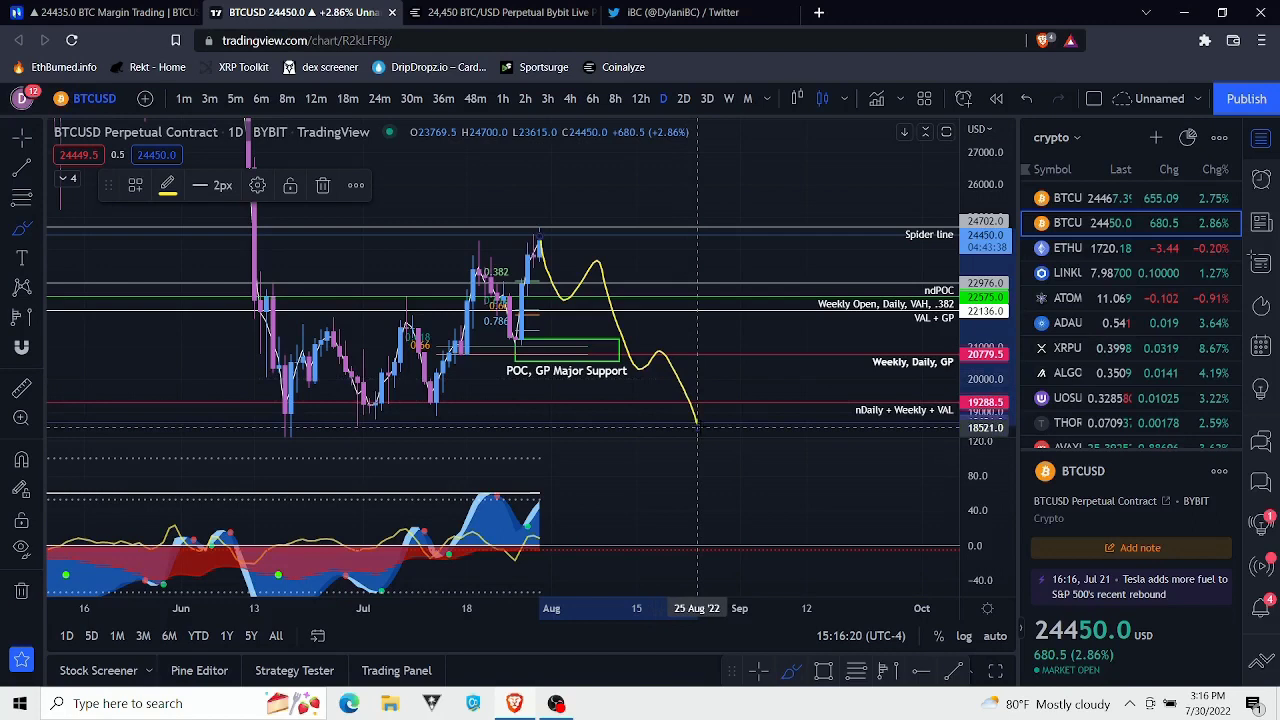
key(Delete)
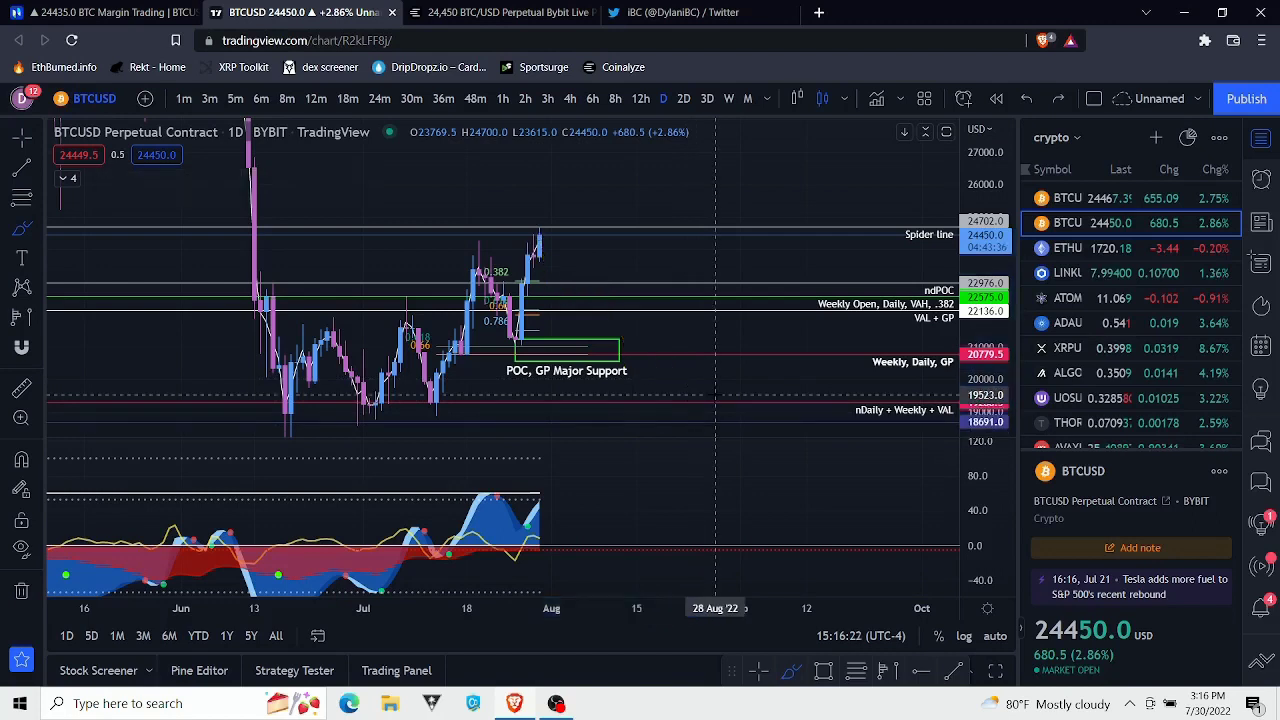